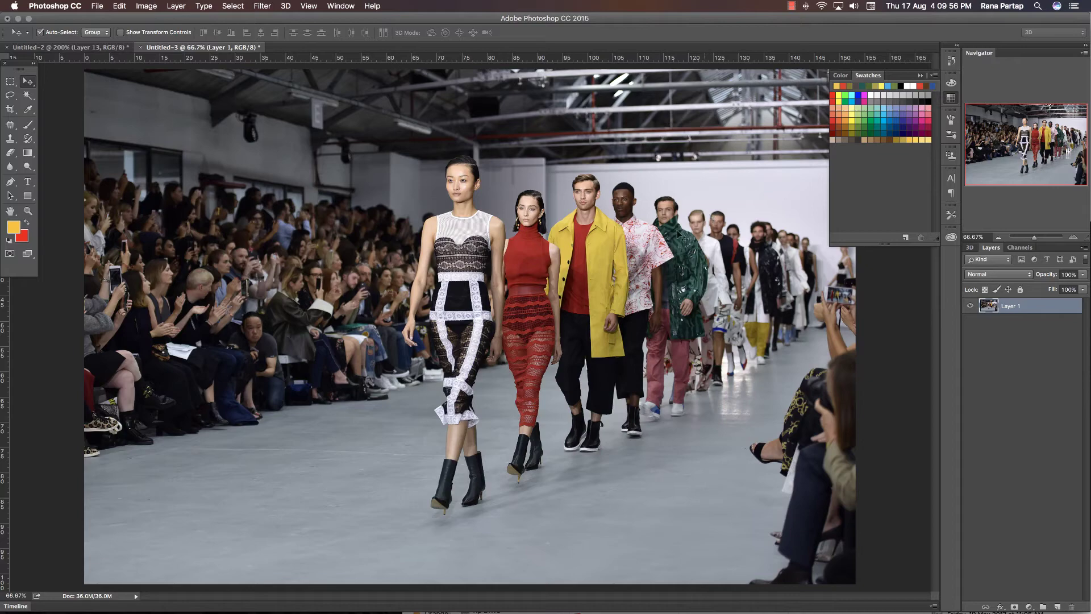
Inspect the runway photo at 200%, duplicate it as Layer 1 copy, then zoom on the yellow-coat model
key(z)
click(625, 254)
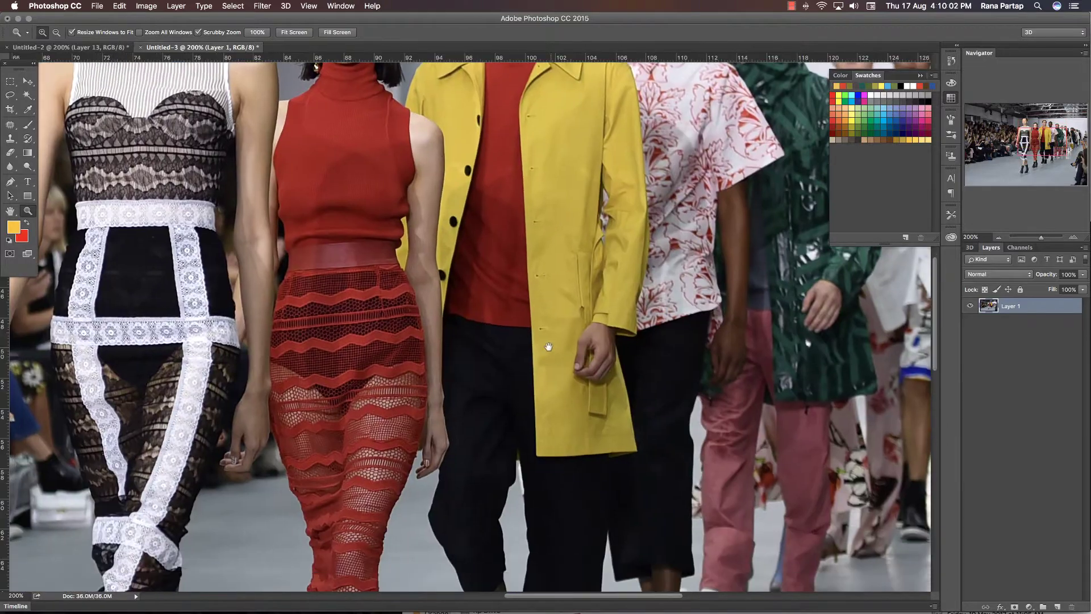
drag(594, 294, 547, 222)
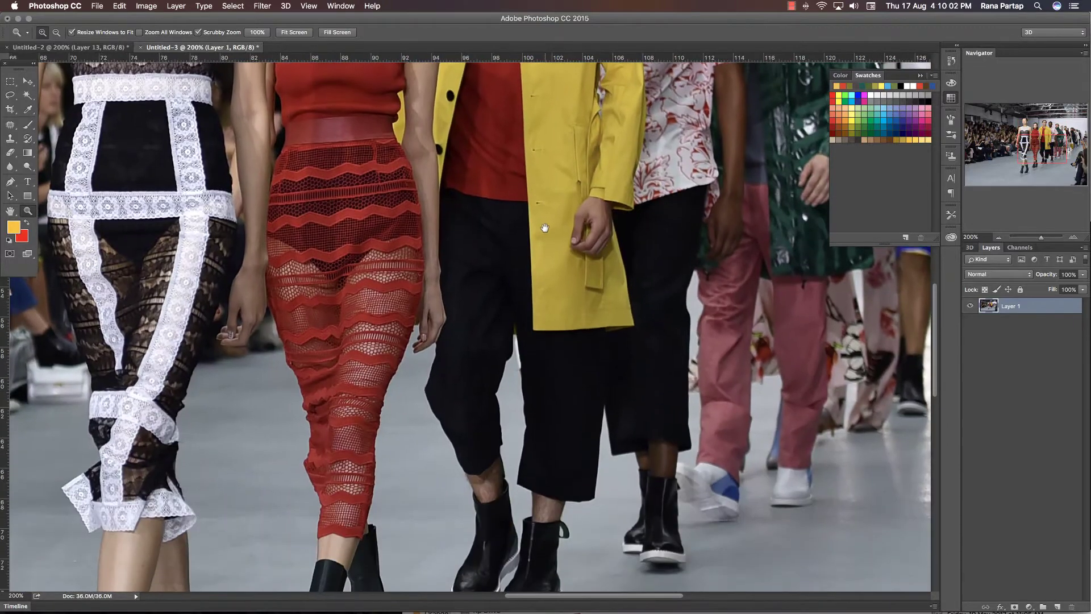
alt+click(616, 363)
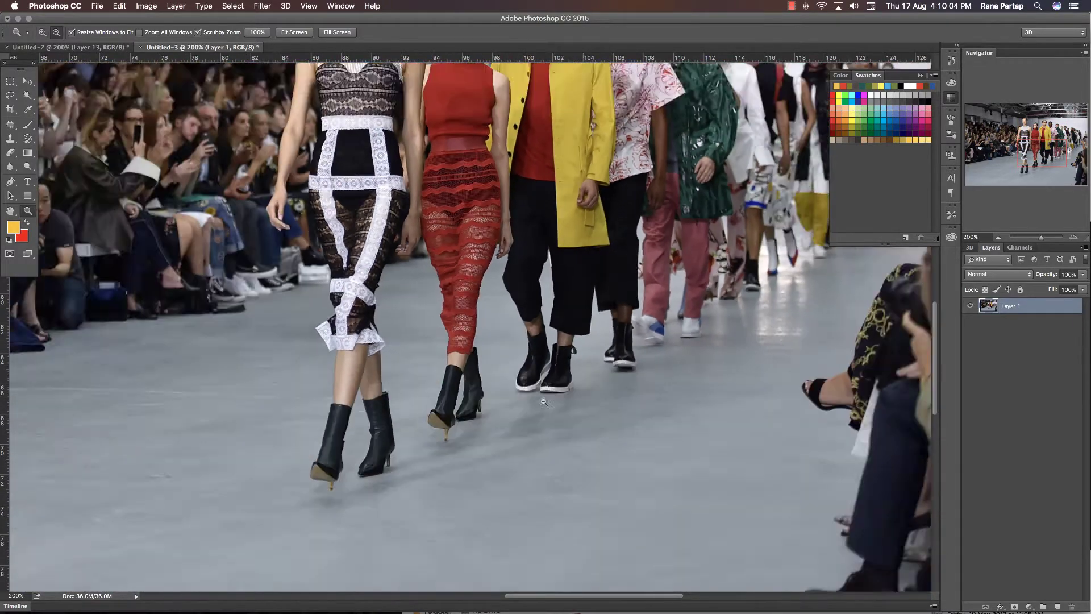
drag(616, 363, 611, 368)
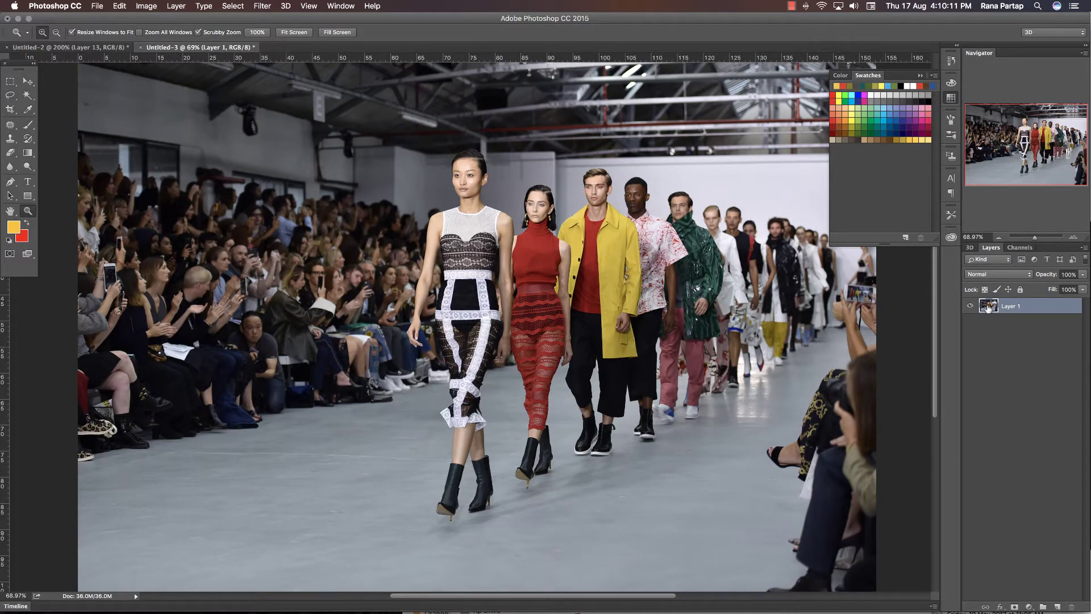
key(super+j)
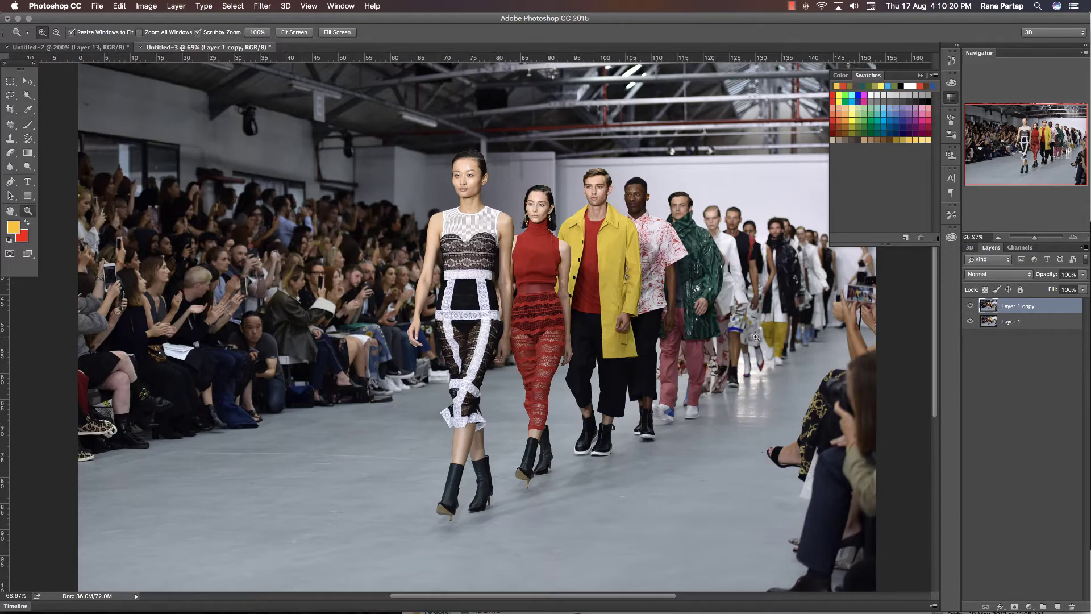
mouse_move(633, 240)
mouse_down()
mouse_move(574, 312)
mouse_move(538, 272)
mouse_up()
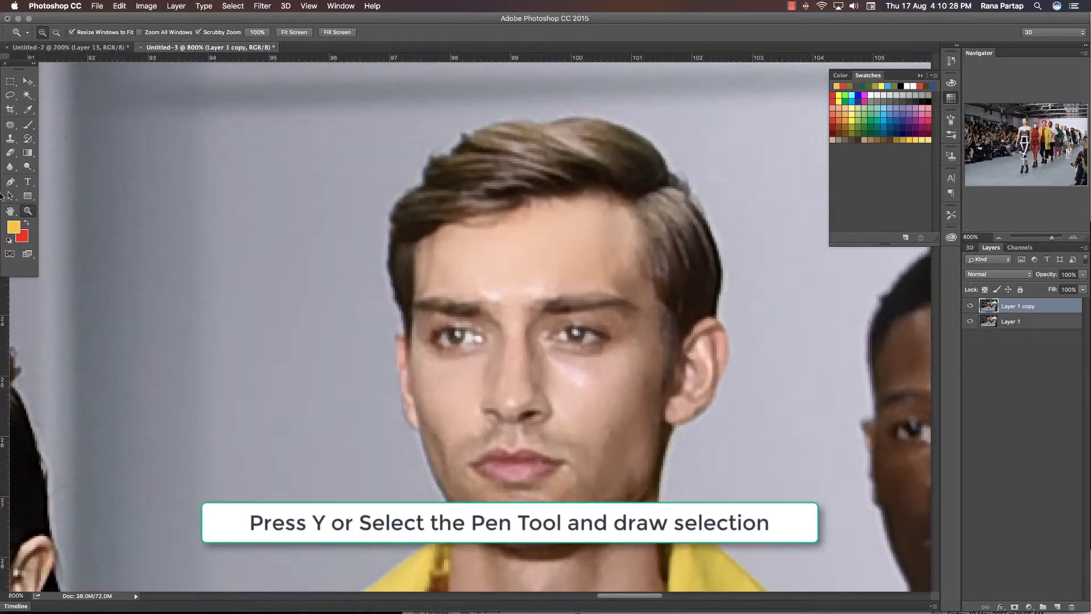
With the Pen tool, start a path at the top of his hair and anchor down the hairline
click(11, 183)
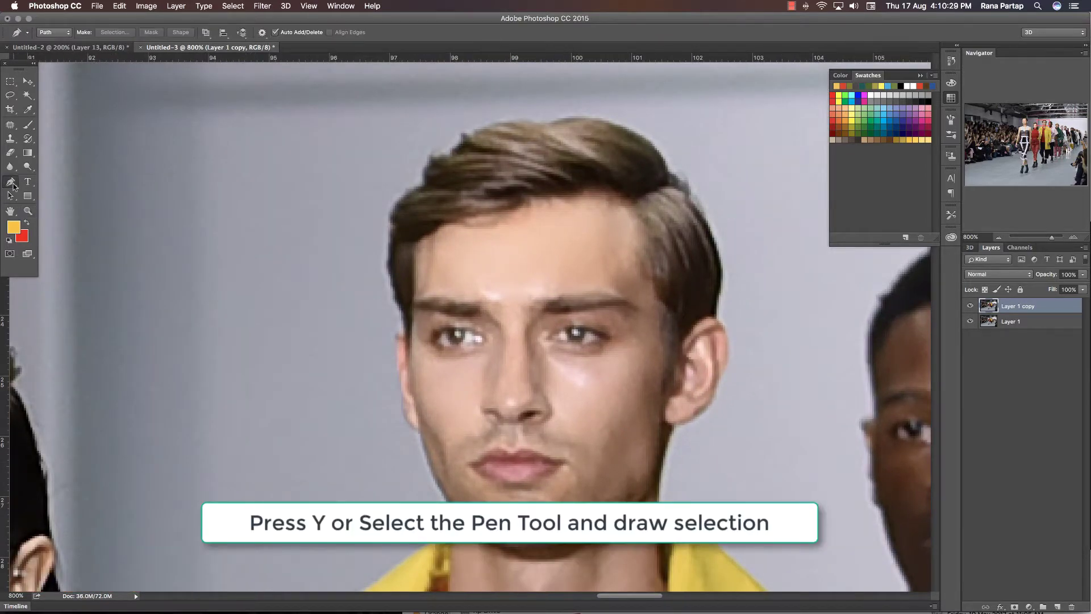
click(532, 118)
click(454, 143)
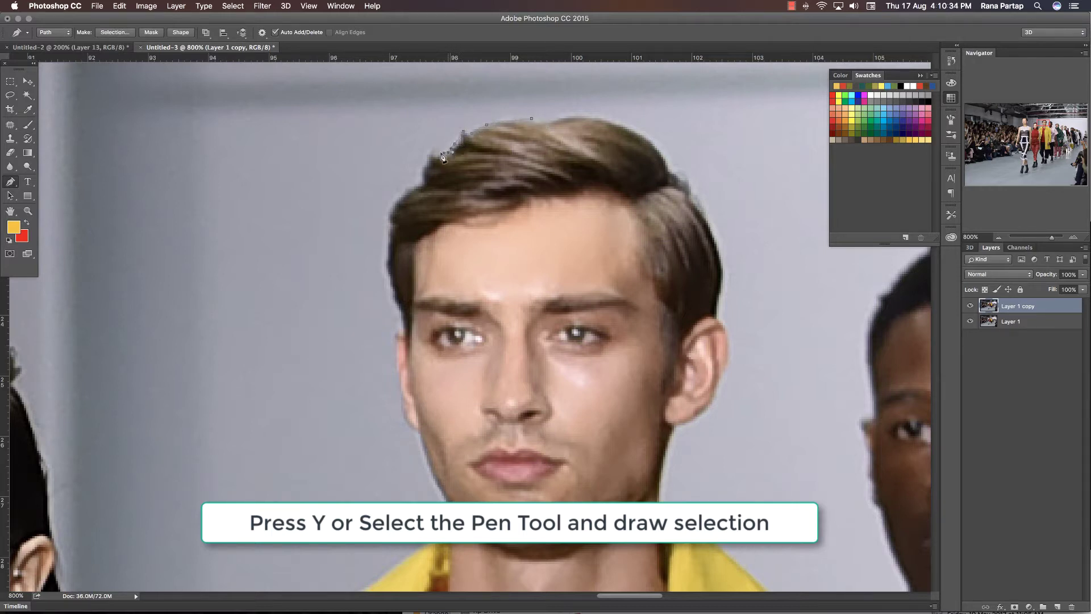
click(431, 155)
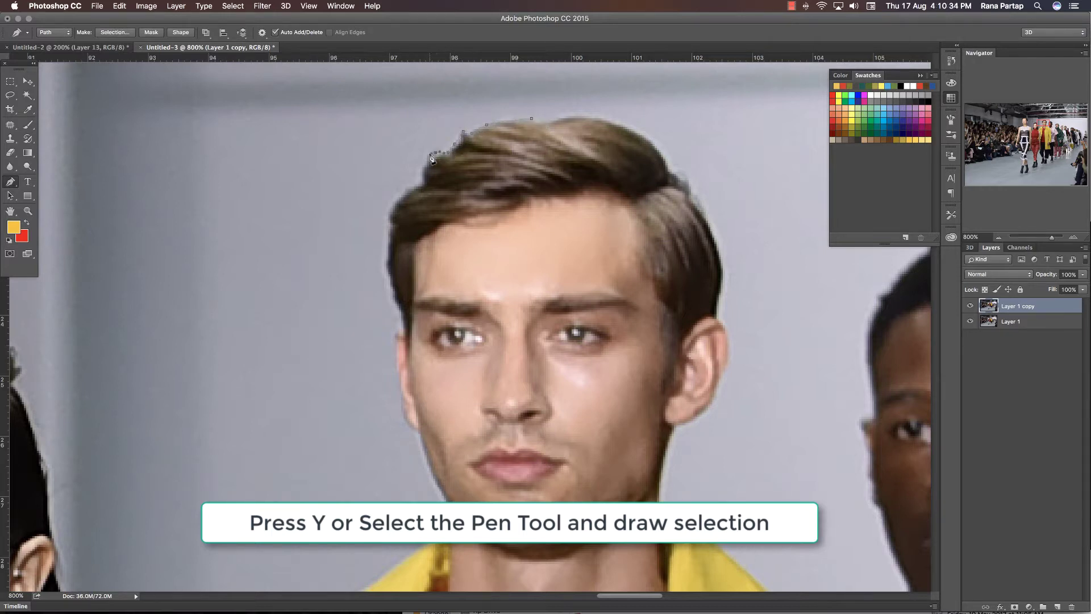
click(413, 186)
click(389, 235)
scroll(386, 227, down, 2)
click(386, 205)
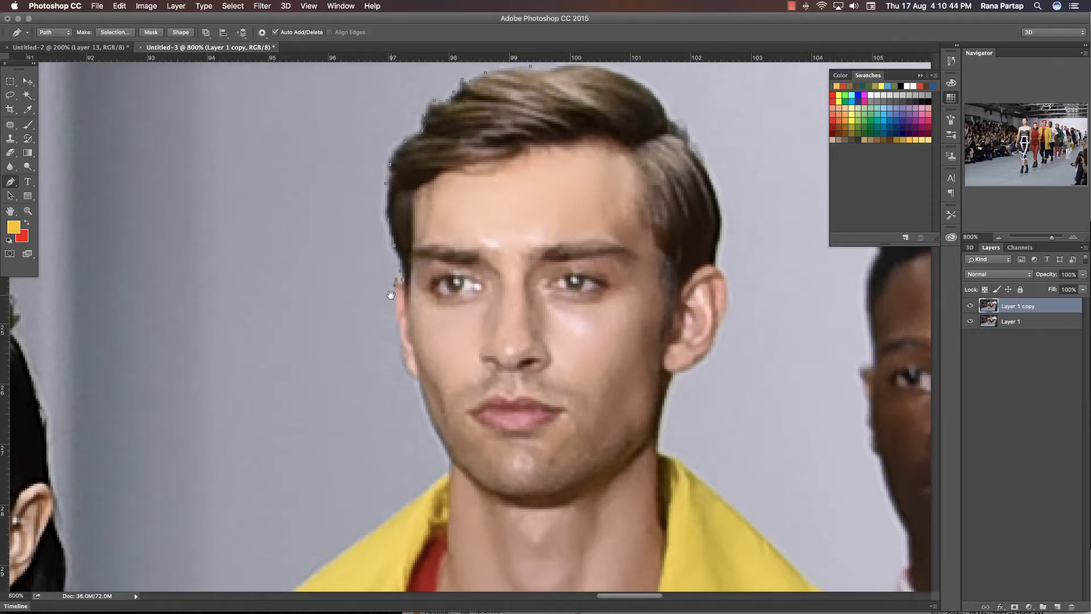
Continue the path below his chin and along the coat's shoulder edge
scroll(391, 294, down, 3)
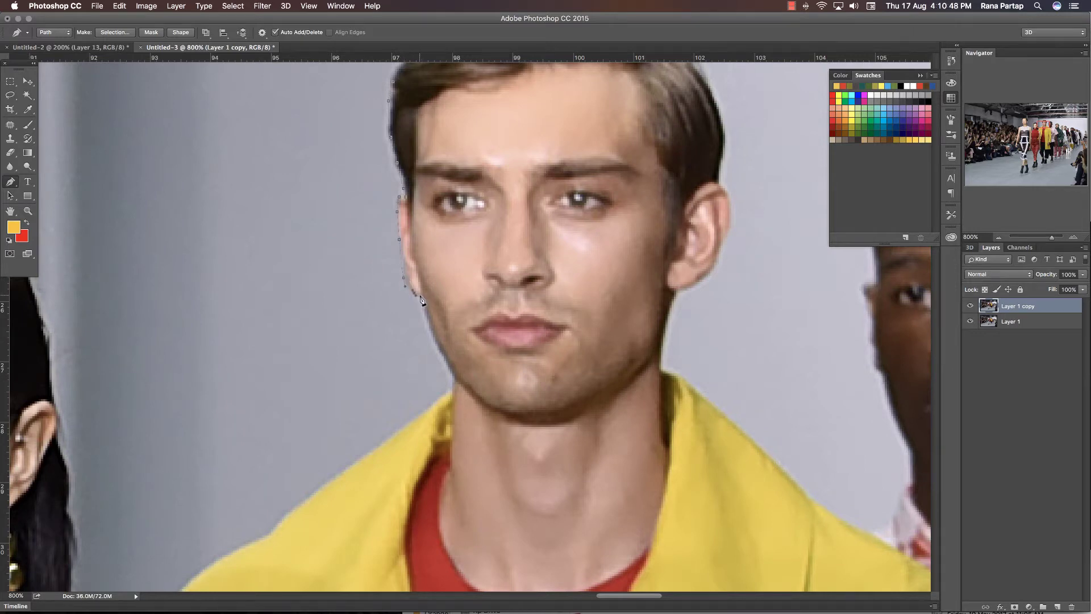
drag(441, 284, 438, 241)
scroll(434, 254, down, 2)
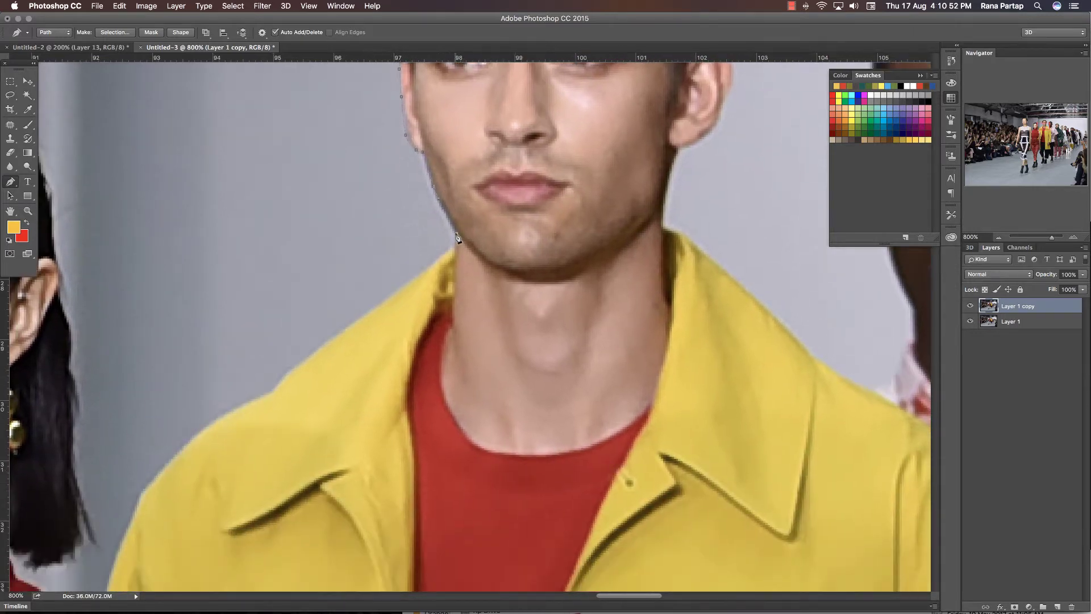
click(434, 255)
scroll(430, 233, down, 3)
click(353, 284)
click(325, 298)
scroll(341, 290, down, 3)
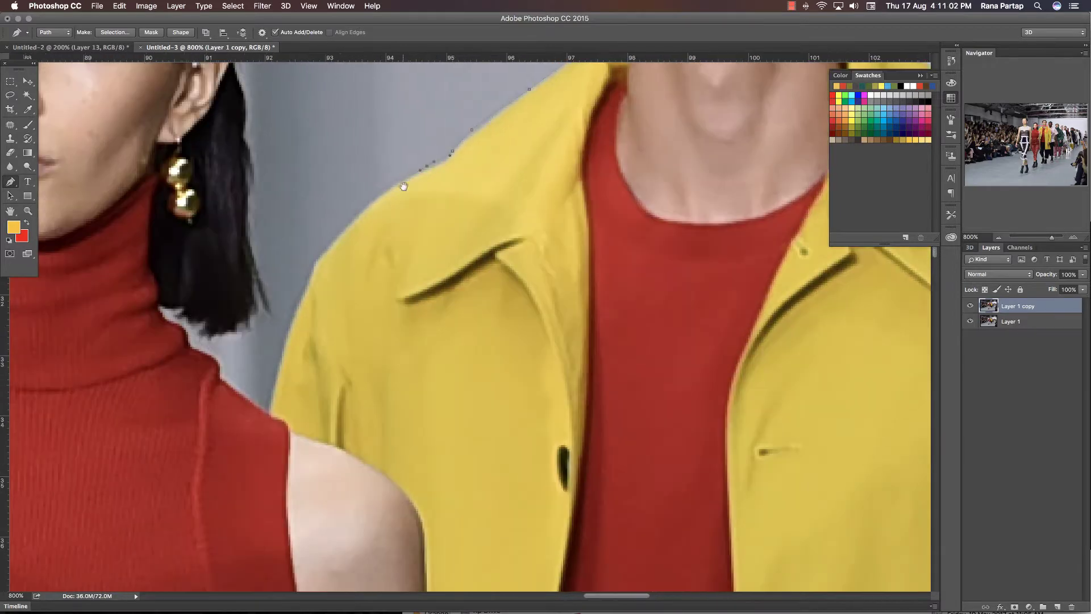
click(364, 196)
click(347, 230)
scroll(348, 227, down, 1)
click(301, 273)
scroll(296, 206, down, 3)
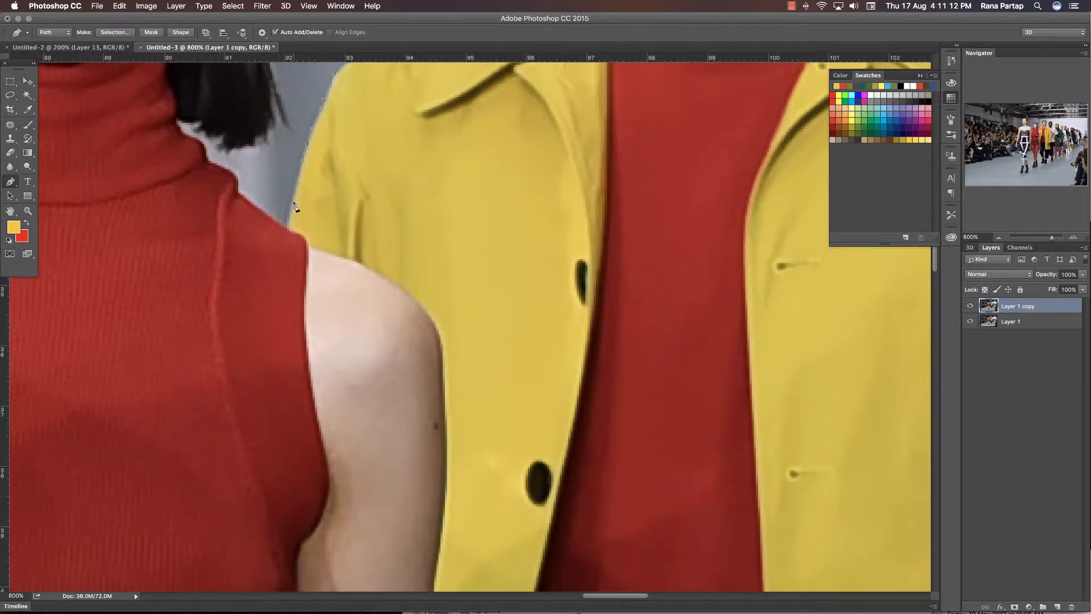
Place anchors along where the arm meets the coat
click(294, 232)
scroll(323, 248, down, 2)
click(345, 231)
scroll(347, 230, down, 2)
click(375, 224)
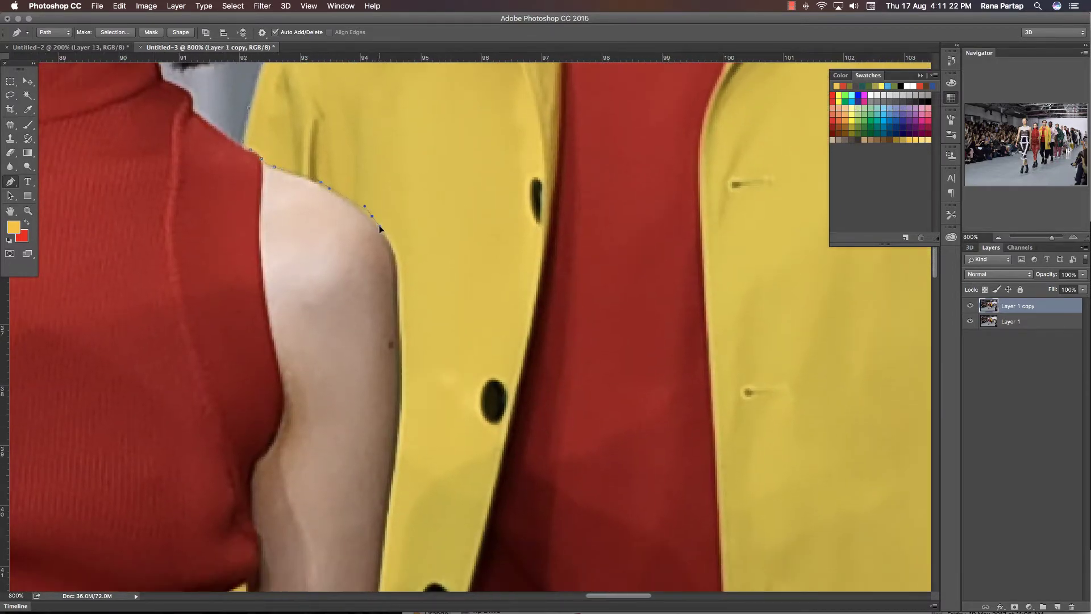
scroll(398, 150, down, 4)
scroll(398, 150, down, 1)
scroll(378, 268, down, 2)
click(376, 183)
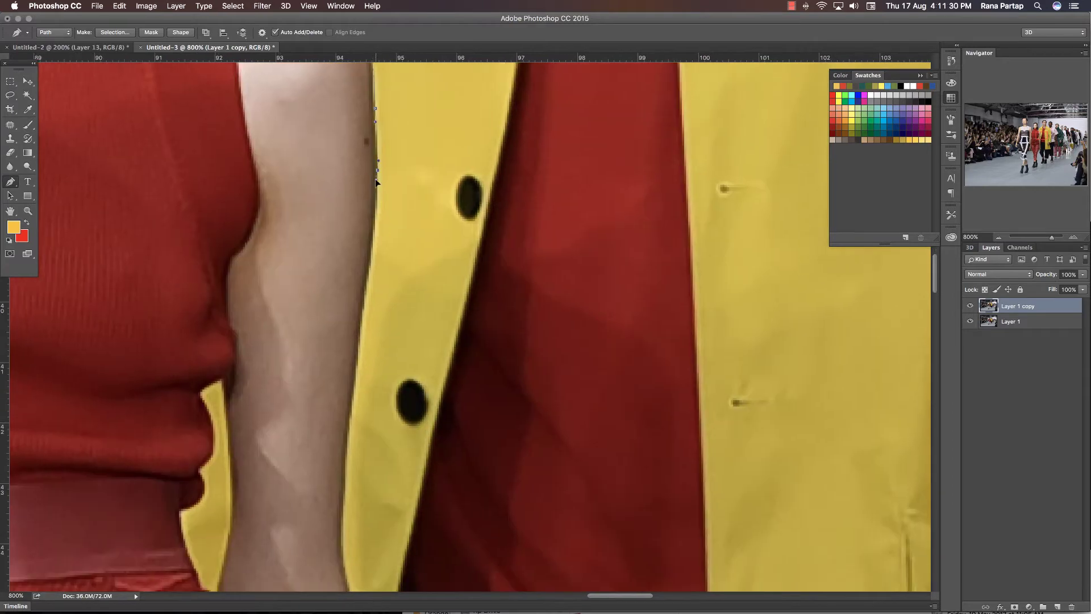
Extend the path down the coat edge beside the arm
click(362, 329)
scroll(341, 259, down, 3)
click(335, 245)
scroll(333, 247, down, 2)
click(317, 304)
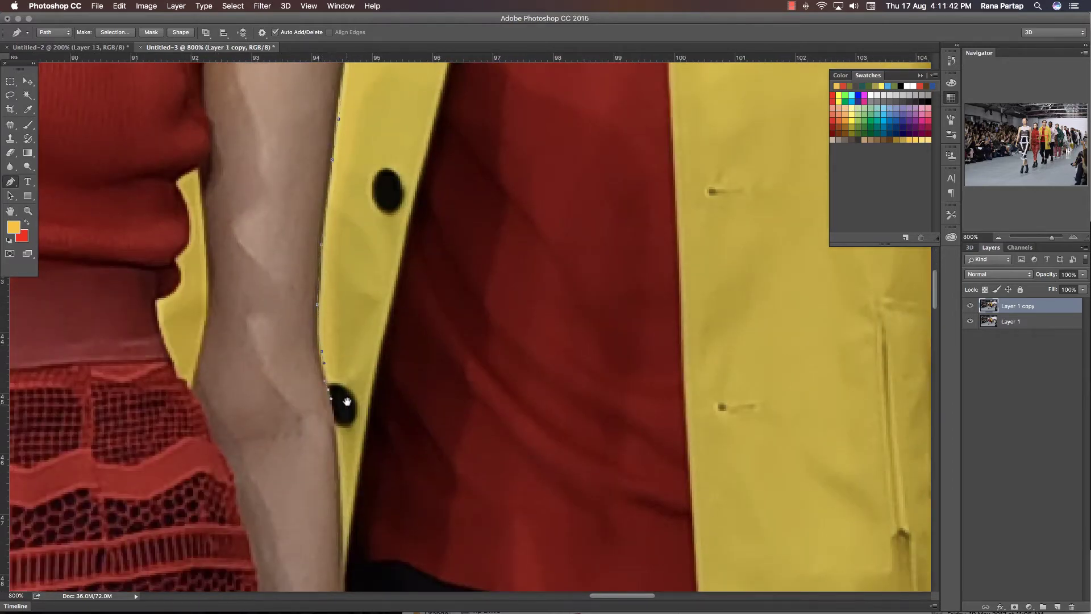
drag(347, 401, 329, 219)
scroll(328, 219, down, 3)
scroll(329, 170, down, 3)
Add anchors down the arm edge toward the trousers
click(320, 174)
click(319, 195)
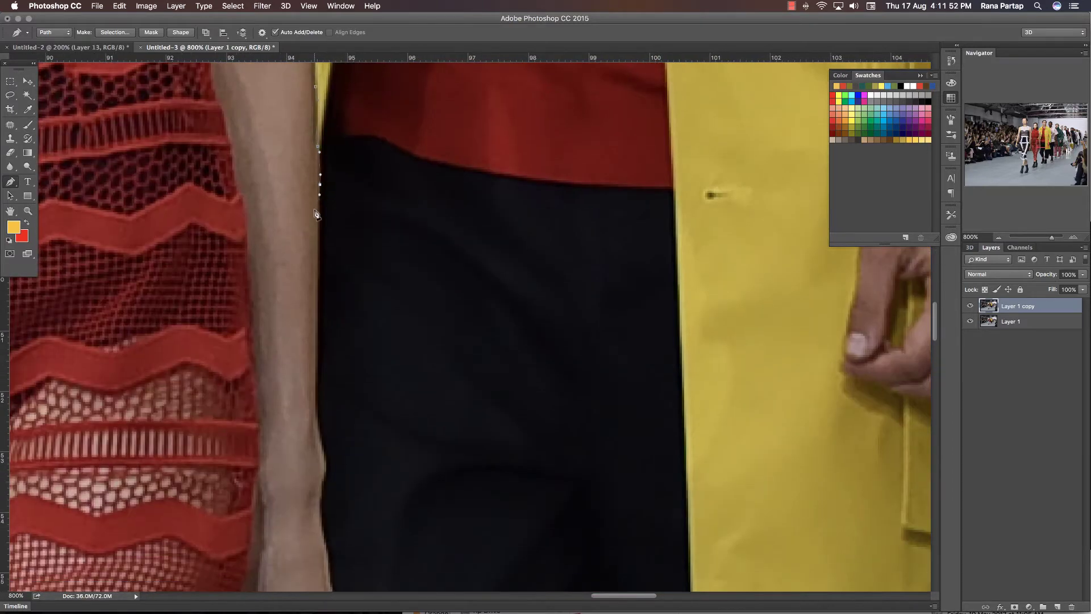
click(318, 246)
click(318, 314)
click(318, 371)
click(318, 412)
click(323, 443)
scroll(324, 466, down, 3)
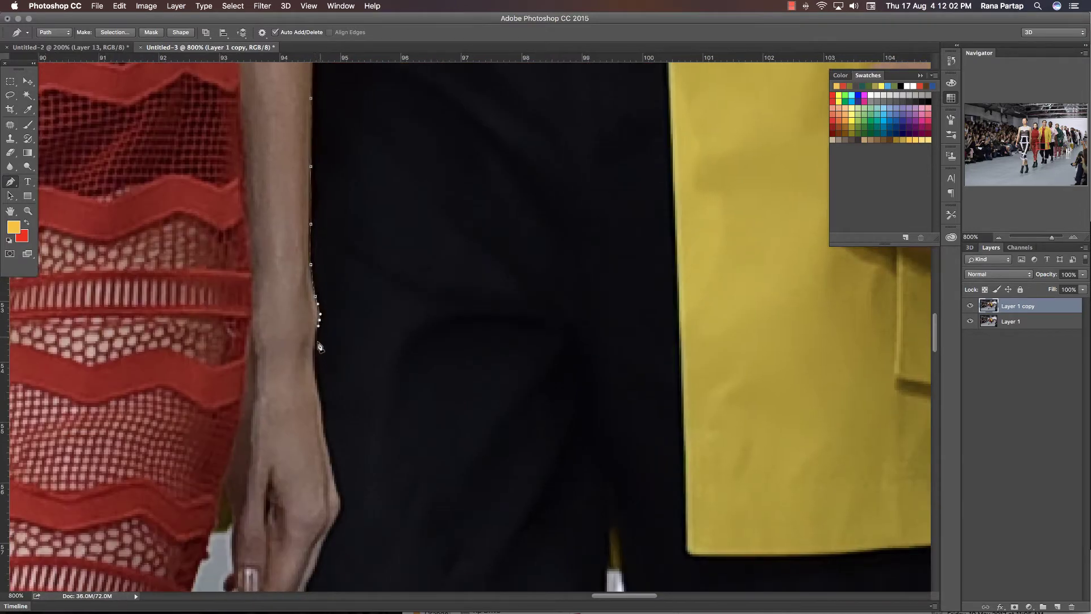
Trace the trouser edge beside the arm and around the hand
click(316, 346)
click(316, 372)
scroll(318, 386, down, 2)
click(310, 330)
click(319, 388)
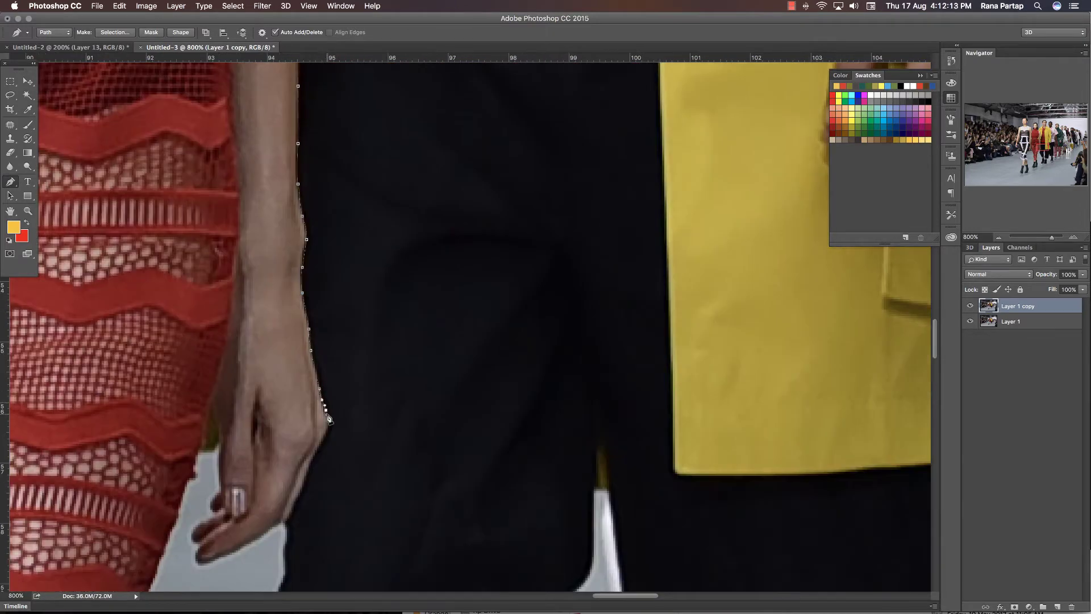
scroll(328, 419, down, 3)
click(332, 281)
click(323, 298)
click(309, 338)
scroll(307, 364, down, 2)
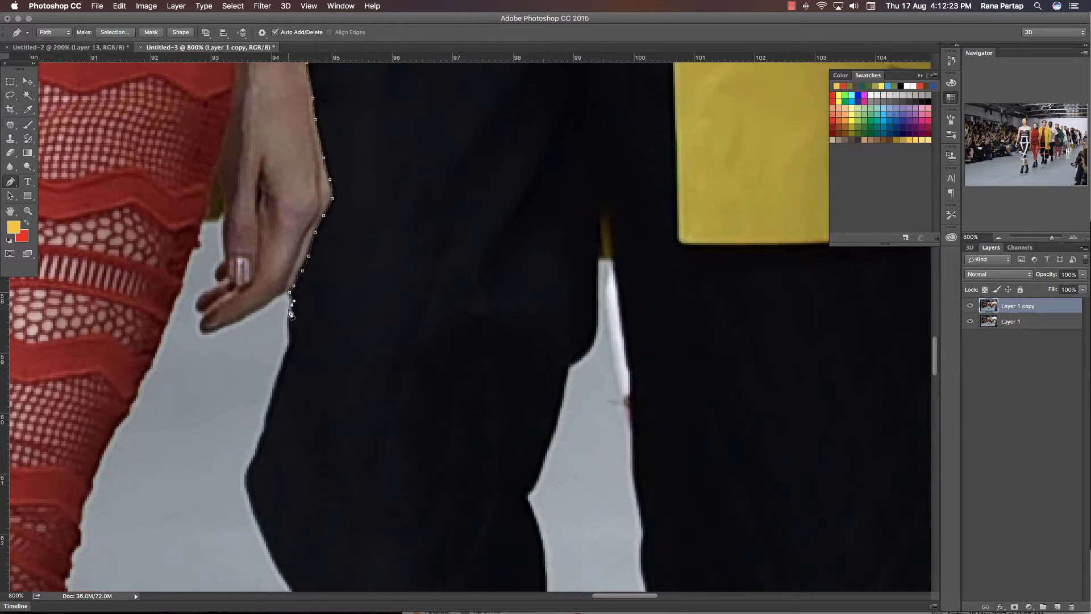
Trace the path down the trouser leg edge
click(286, 346)
click(272, 397)
scroll(280, 415, down, 2)
click(265, 327)
click(254, 358)
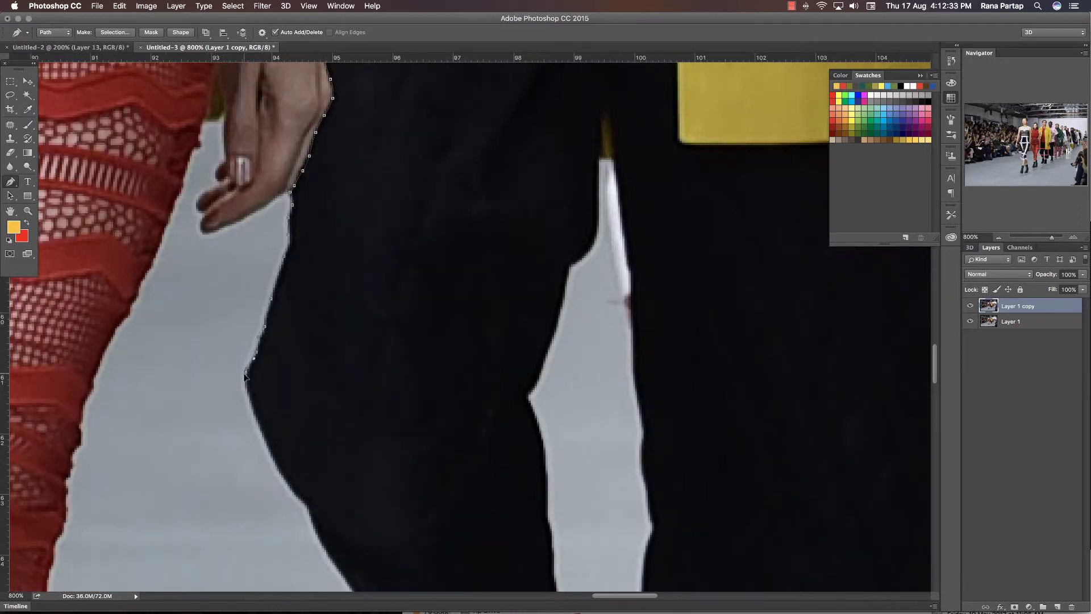
click(250, 404)
scroll(250, 403, down, 2)
Follow the trouser outline to the hem
click(271, 395)
click(275, 416)
click(296, 452)
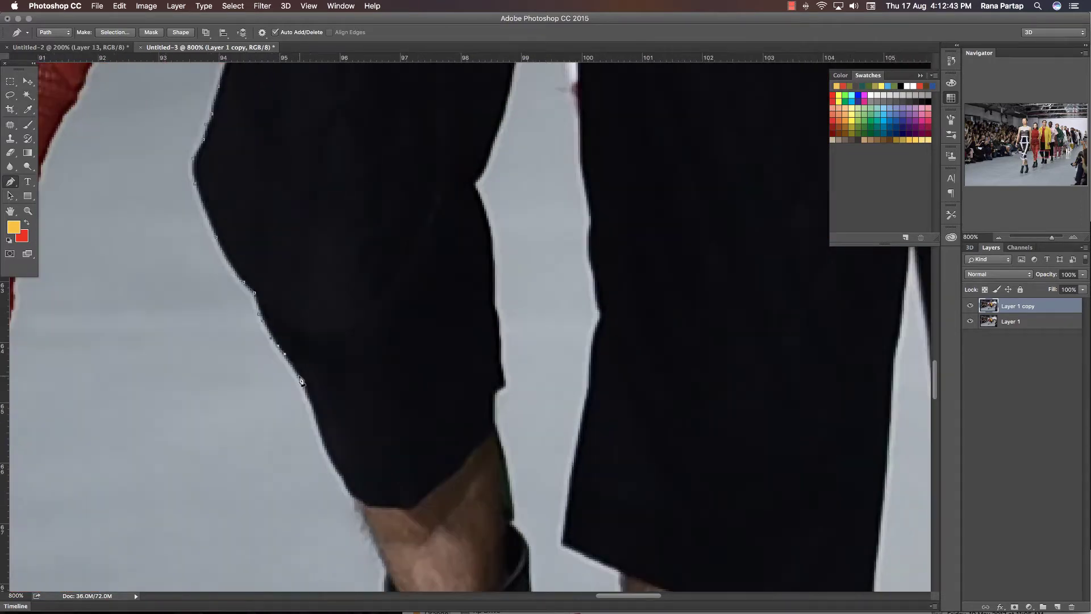
scroll(302, 454, down, 3)
click(310, 357)
click(322, 391)
Trace down the bare leg toward the left boot
click(352, 435)
scroll(353, 438, down, 1)
click(354, 401)
scroll(356, 402, down, 2)
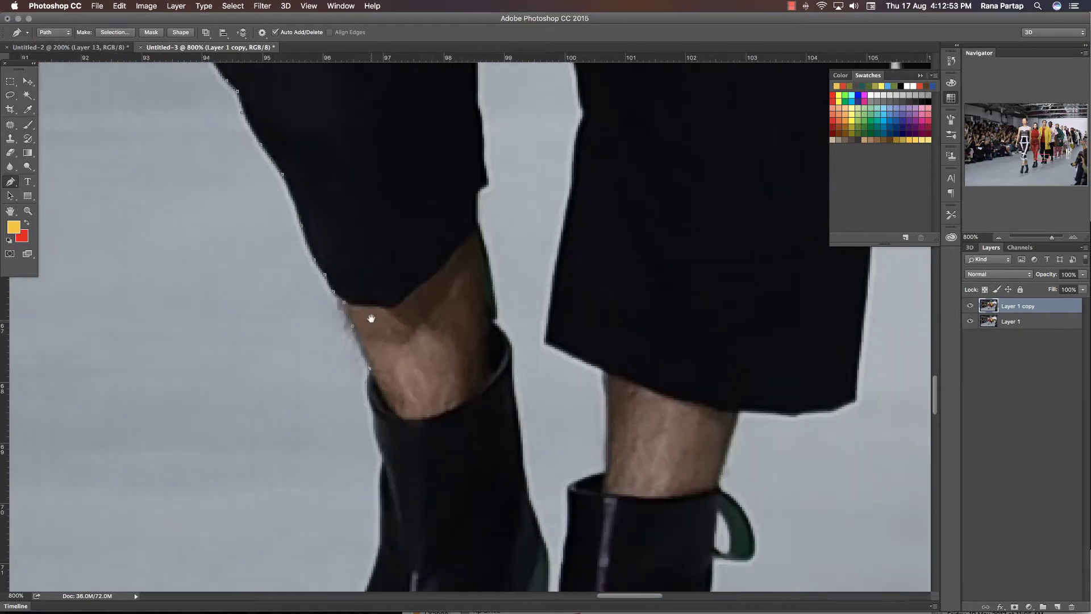
click(369, 364)
click(373, 410)
Outline the left boot's outer edge down to the toe
click(382, 443)
scroll(382, 442, down, 2)
scroll(381, 398, down, 1)
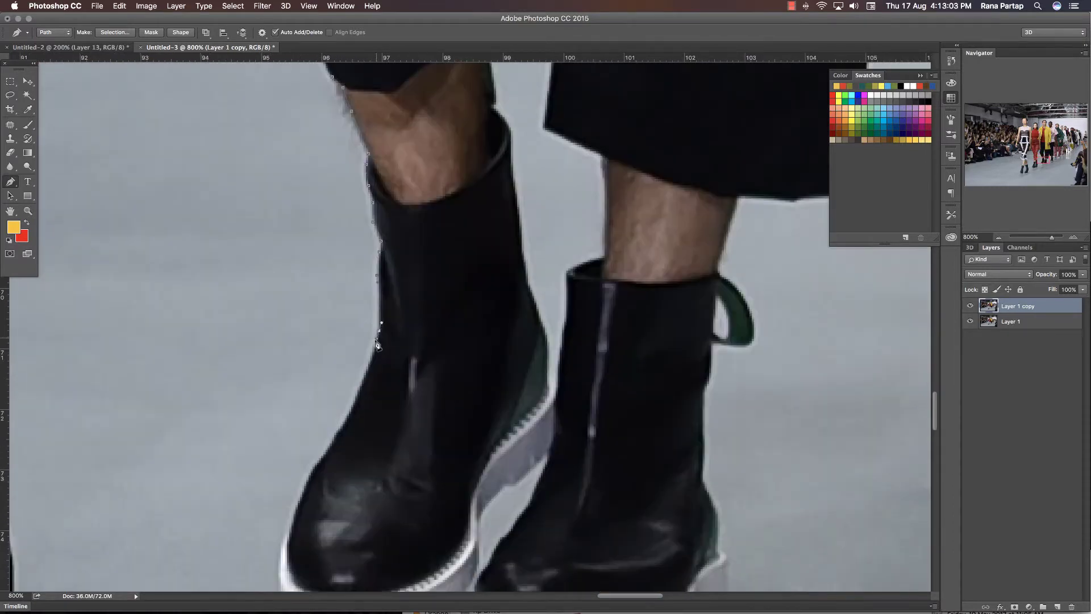
click(378, 346)
scroll(364, 389, down, 2)
click(338, 310)
click(307, 357)
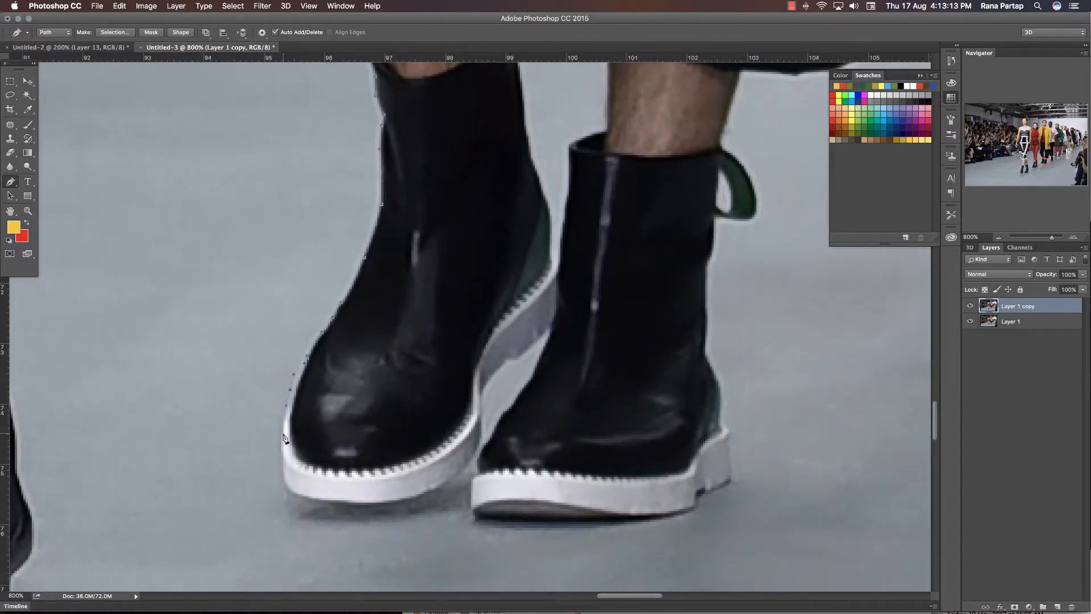
Trace along the left boot's white sole
click(282, 464)
click(288, 488)
click(326, 501)
click(393, 501)
click(433, 493)
scroll(476, 455, down, 1)
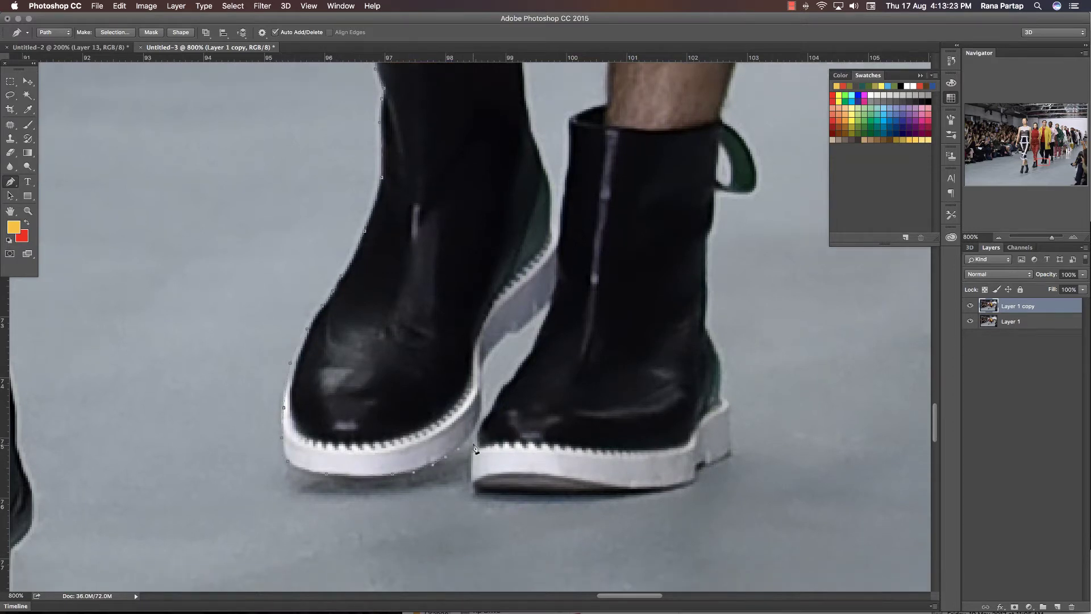
Trace down the right boot's left edge
click(550, 299)
click(541, 328)
click(522, 364)
click(500, 389)
click(492, 405)
click(483, 425)
Trace the bottom of the right boot's sole, then pan back up to the shorts
click(471, 483)
click(603, 495)
click(684, 486)
click(697, 475)
scroll(709, 335, up, 4)
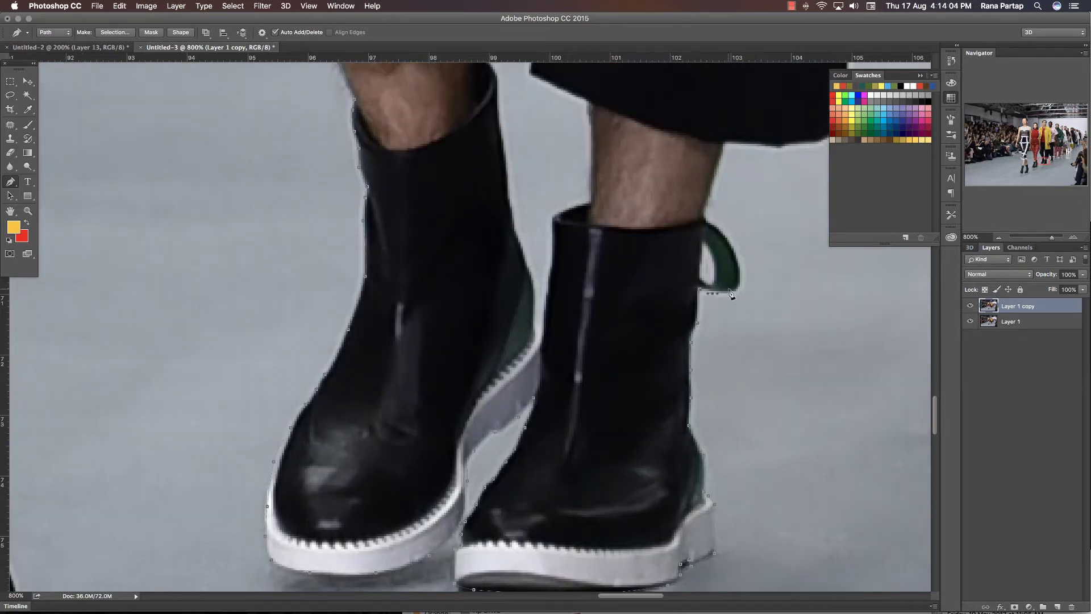
drag(756, 169, 597, 233)
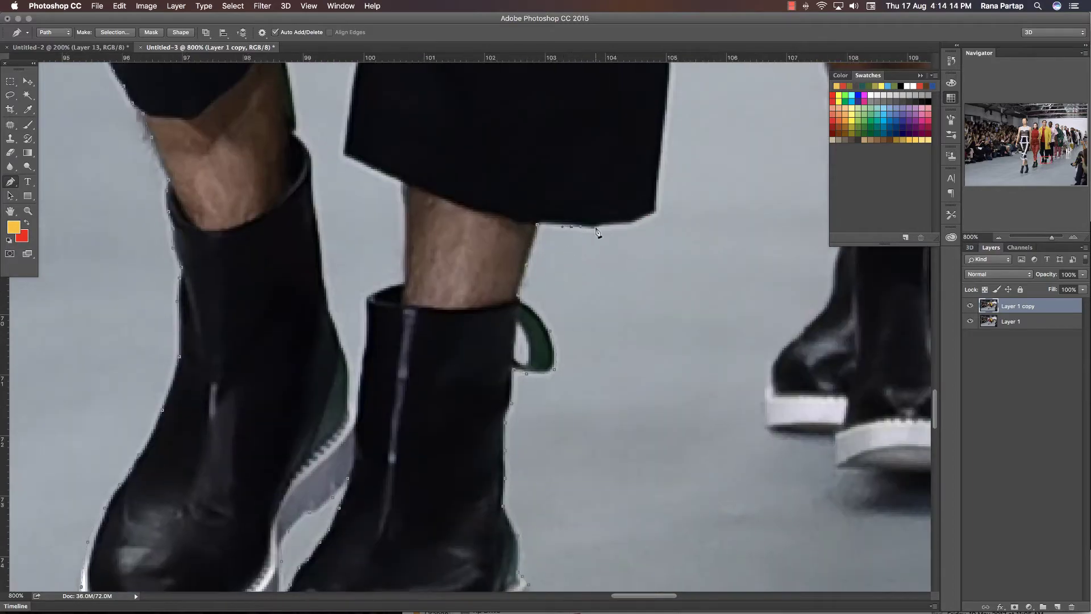
scroll(605, 268, up, 5)
scroll(610, 242, up, 6)
scroll(609, 241, down, 3)
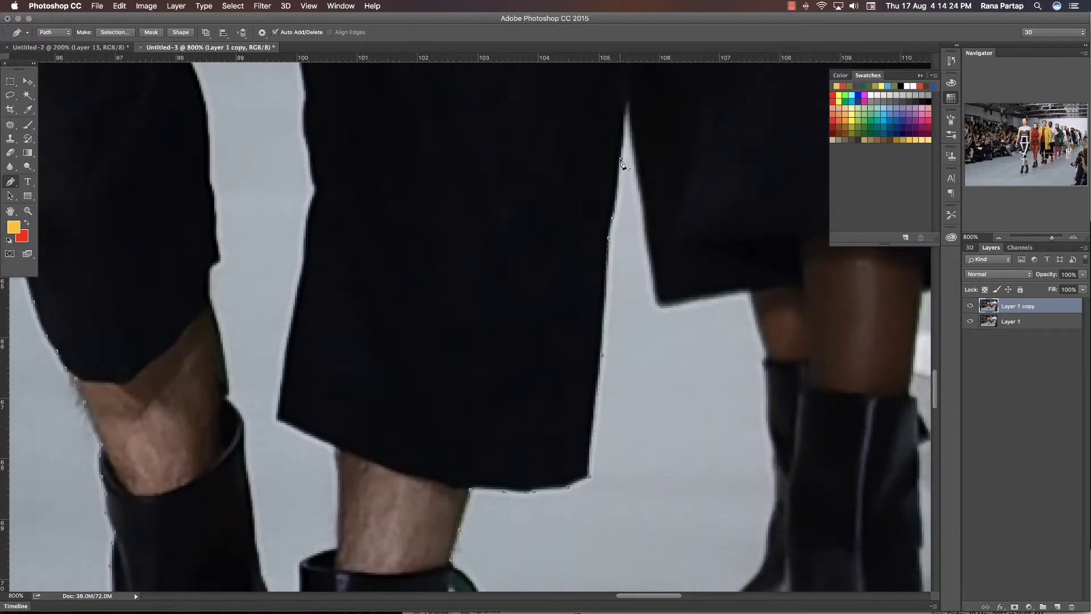
scroll(638, 288, down, 2)
scroll(609, 348, down, 3)
Extend the Pen path up the yellow coat's right edge toward the sleeve cuff
key(z)
scroll(581, 320, up, 6)
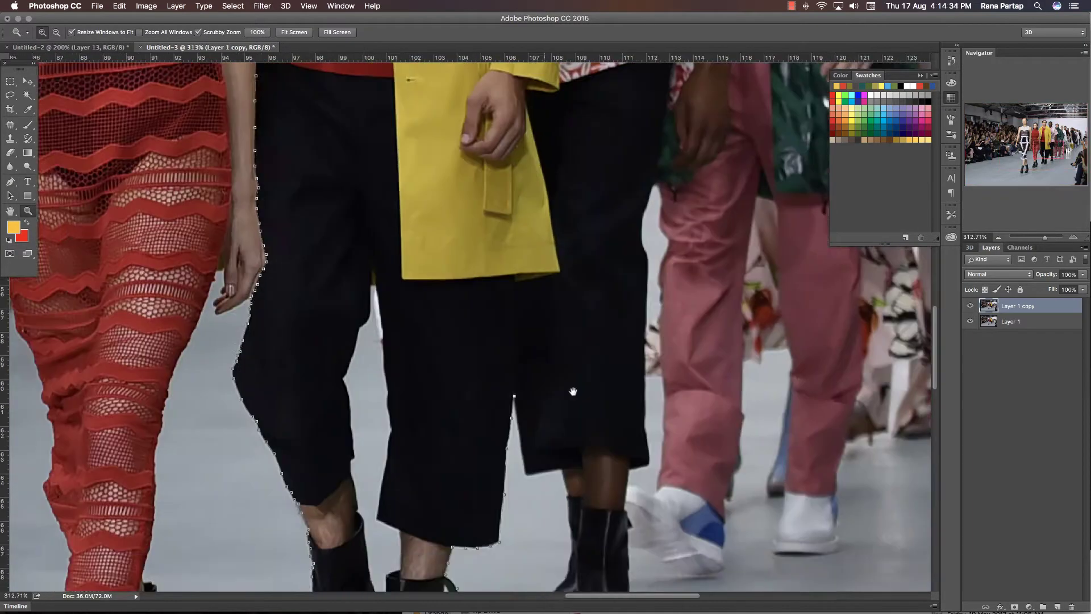
key(p)
click(647, 181)
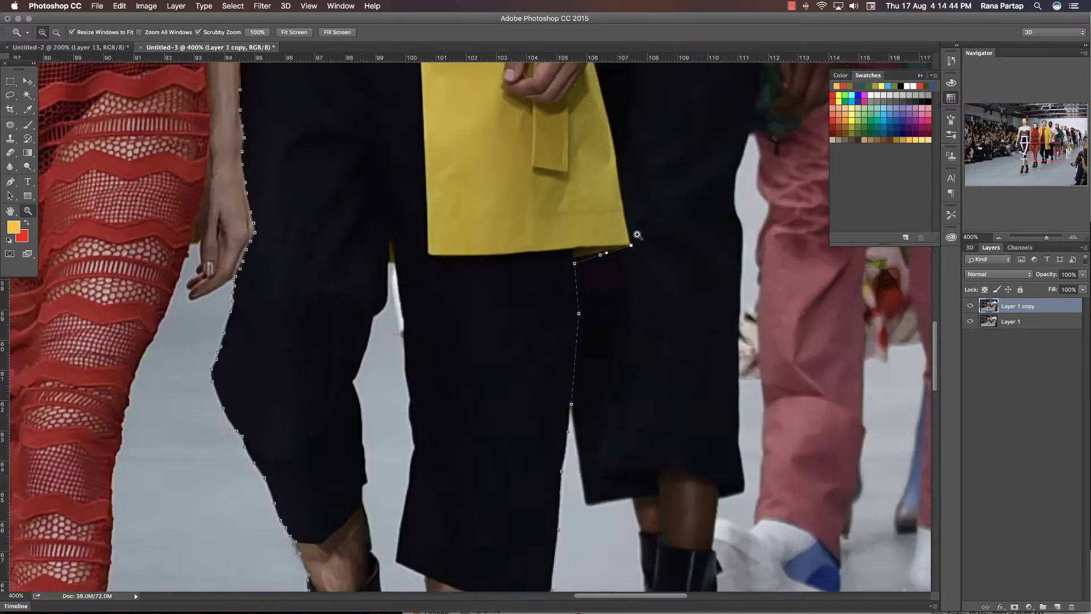
scroll(647, 181, up, 2)
click(619, 203)
click(613, 169)
scroll(608, 131, up, 3)
click(595, 236)
scroll(595, 236, up, 5)
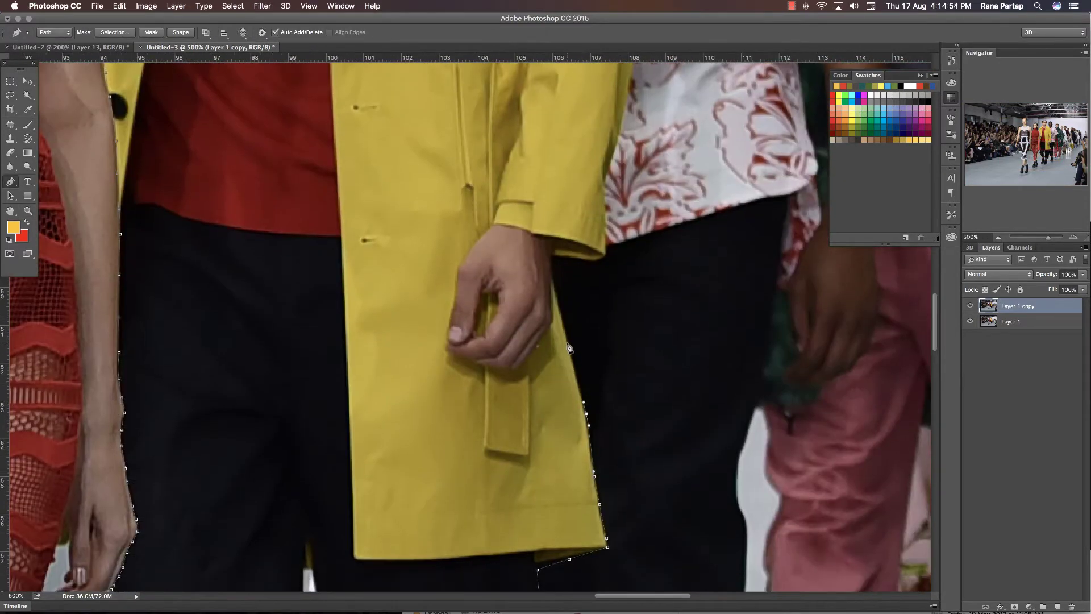
click(568, 344)
click(554, 290)
click(551, 263)
click(604, 256)
scroll(607, 250, up, 5)
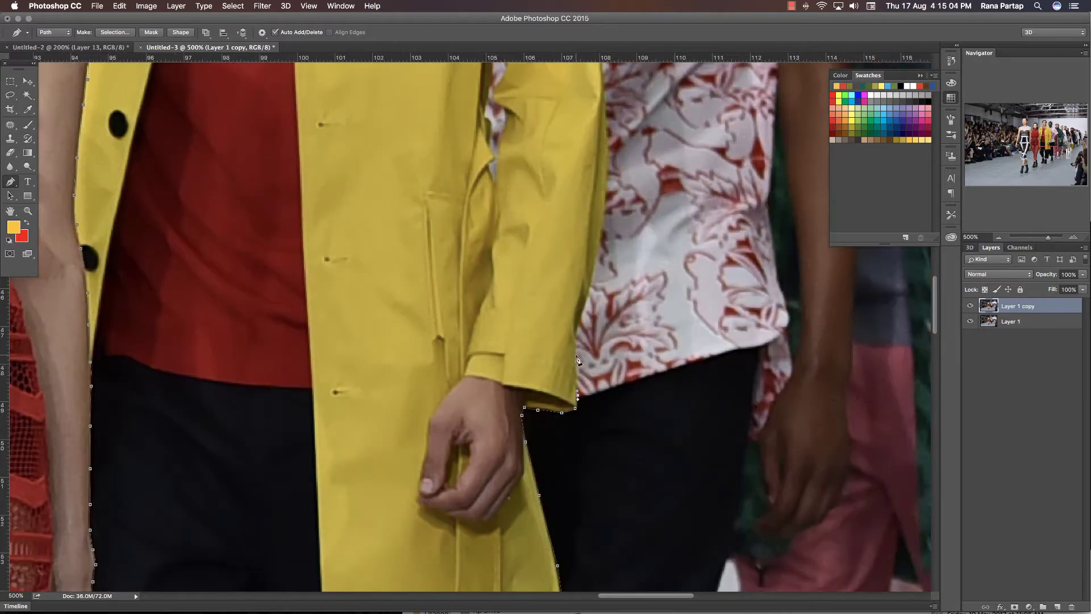
Add anchors along the sleeve edge and higher up the coat's right edge
click(577, 336)
scroll(588, 299, up, 4)
click(580, 342)
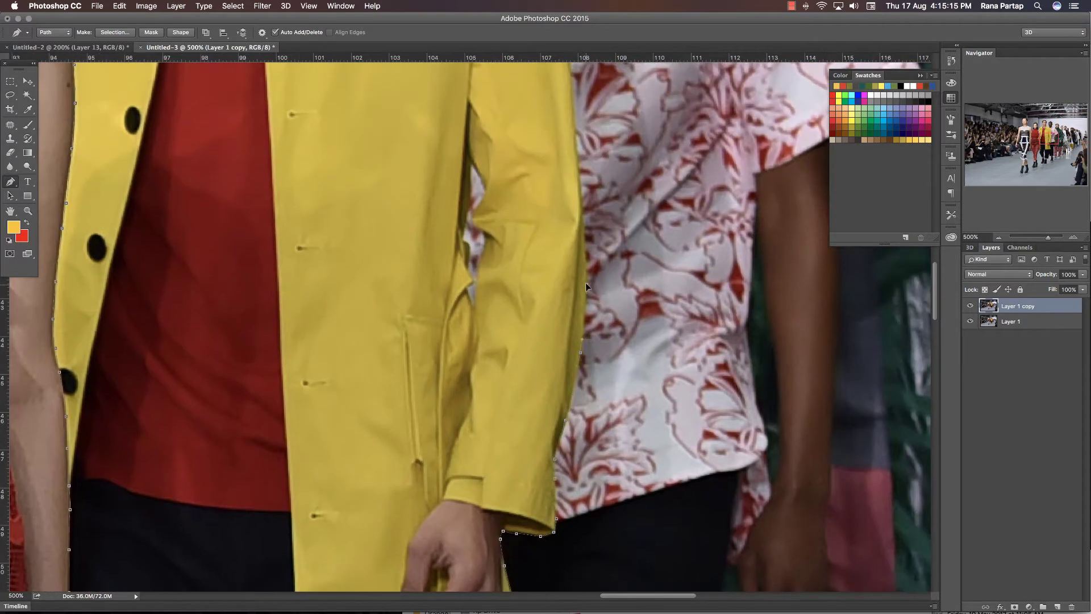
scroll(588, 239, up, 4)
click(562, 331)
scroll(560, 352, up, 3)
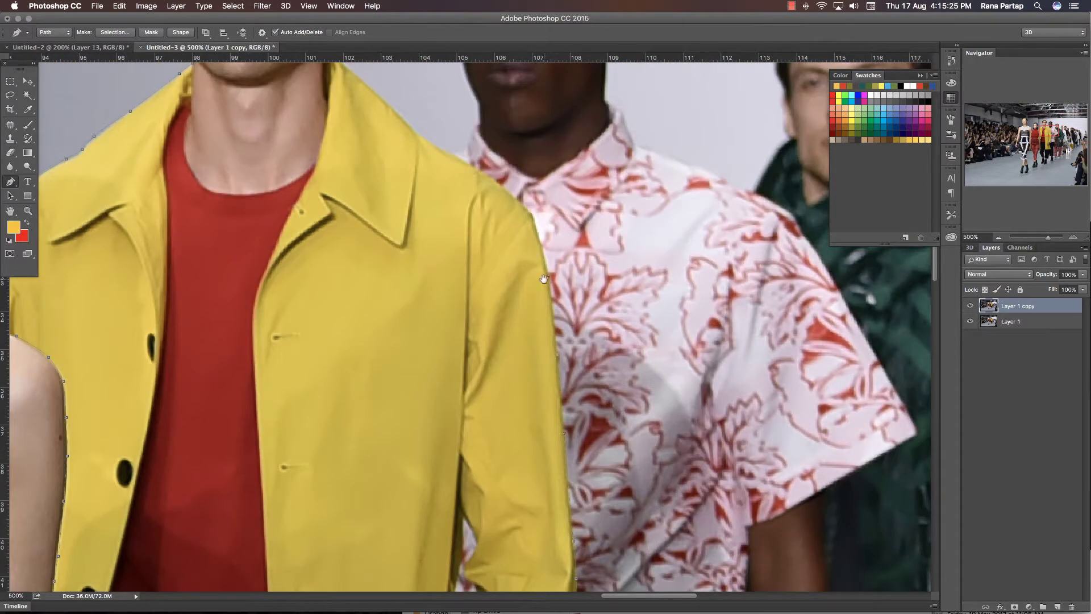
scroll(544, 278, up, 3)
Trace the path over the coat's shoulder to the collar and around the neck
click(553, 308)
click(528, 275)
click(504, 255)
click(481, 240)
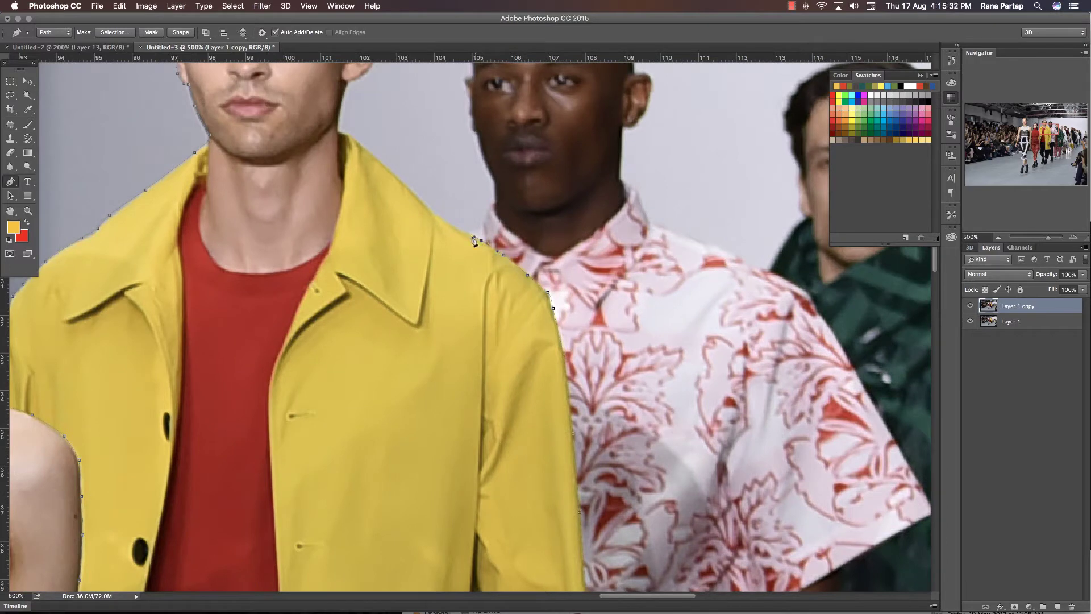
click(431, 210)
scroll(416, 249, up, 3)
click(376, 212)
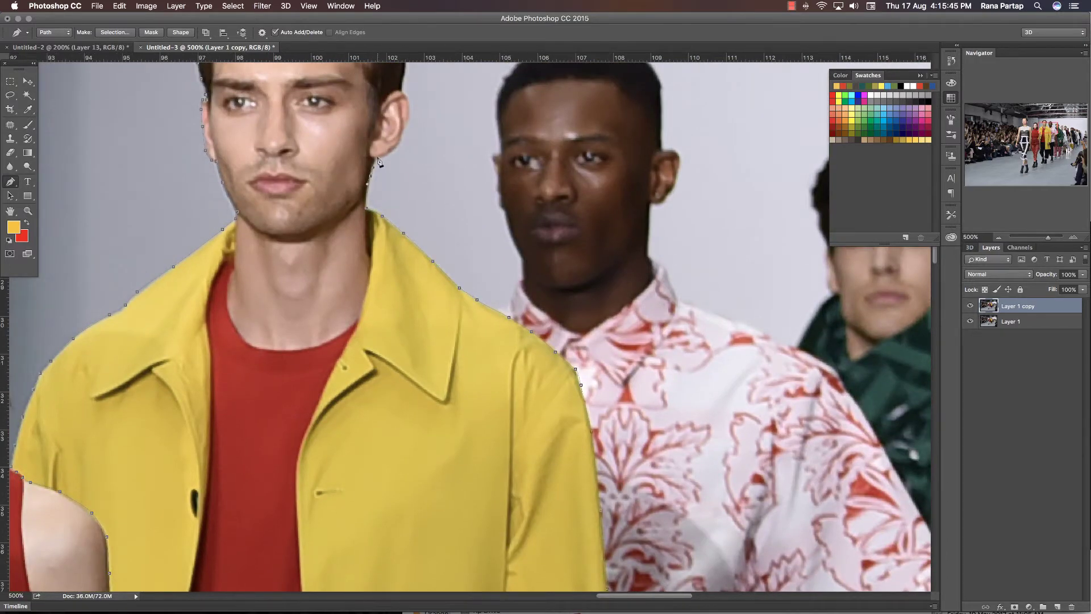
Carry the path around the ear and over the top of the hair, closing the outline
scroll(379, 162, up, 4)
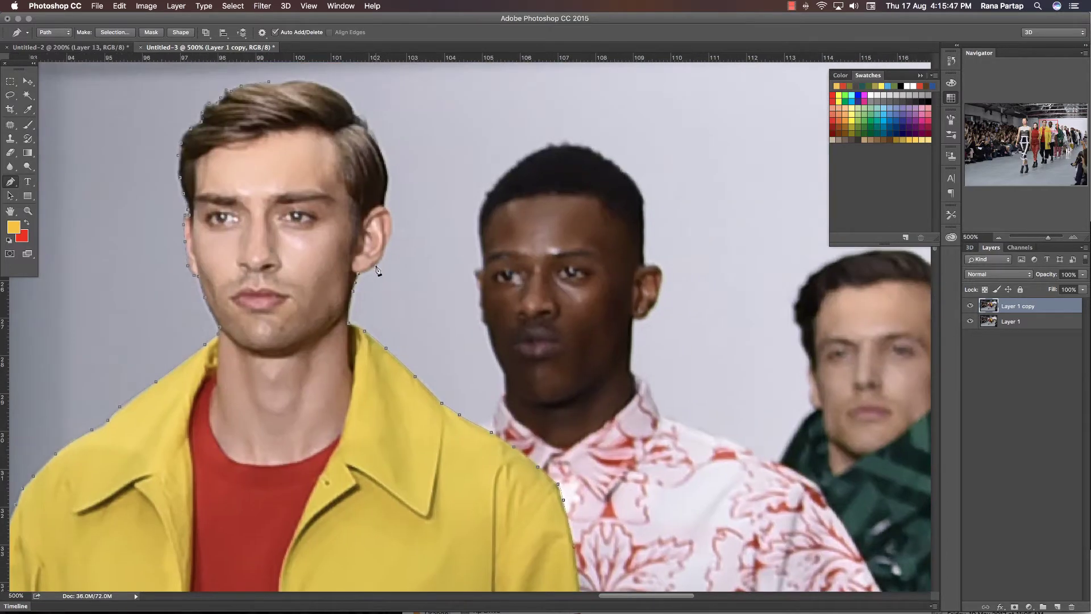
click(384, 206)
click(357, 115)
click(339, 92)
click(314, 83)
Convert the closed path into a selection and hide the background Layer 1
right_click(271, 86)
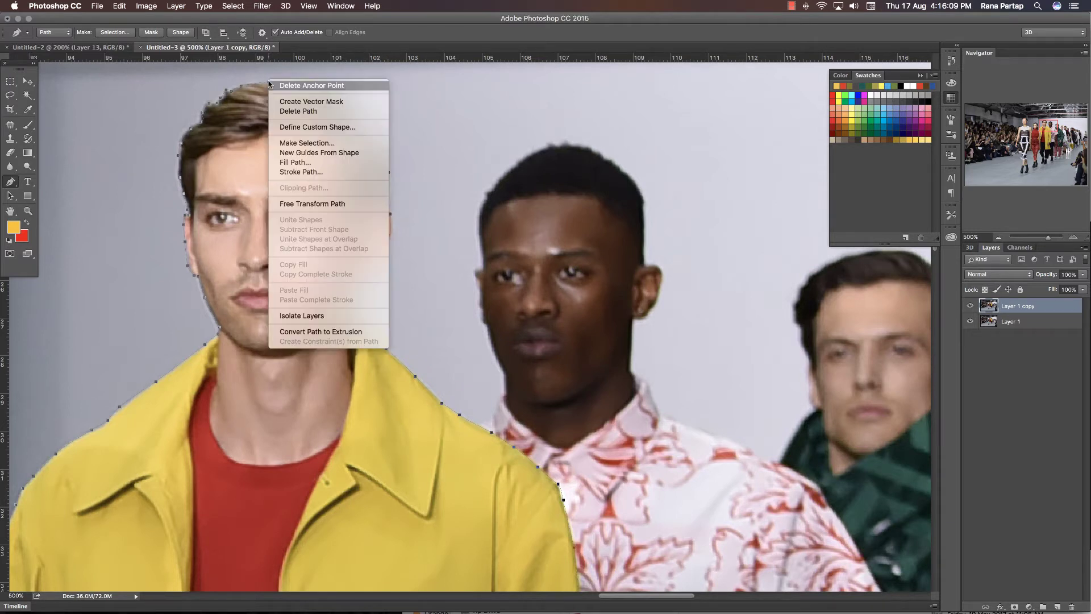
click(304, 146)
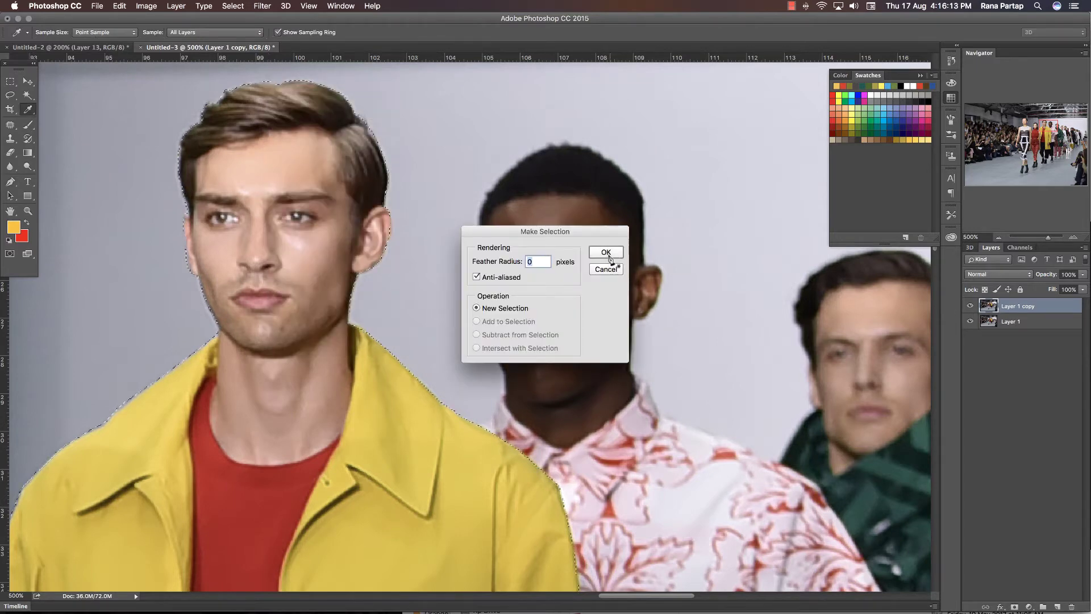
click(606, 252)
key(z)
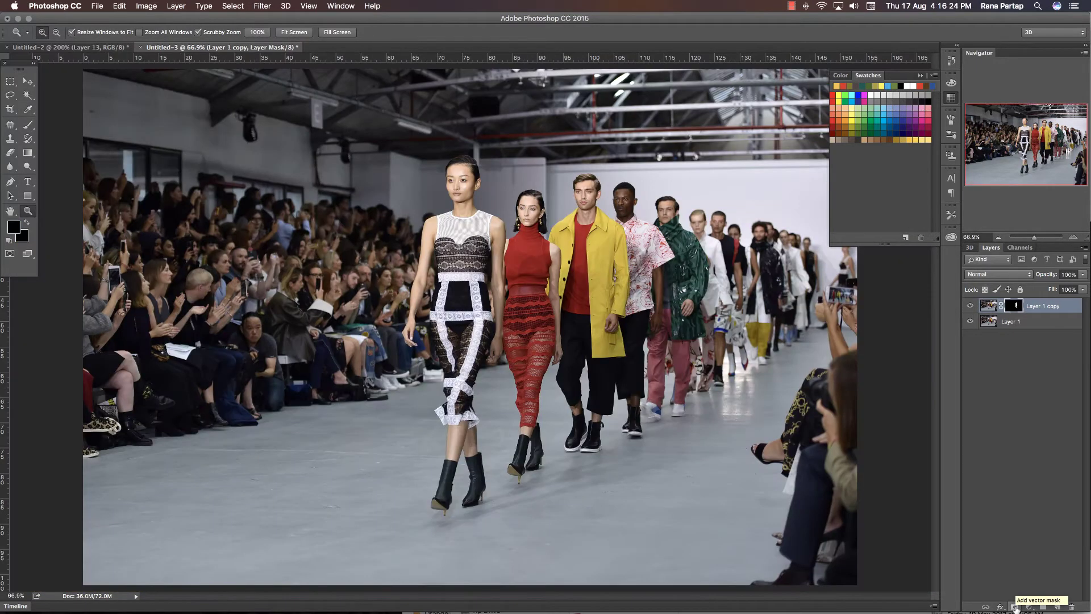
click(970, 321)
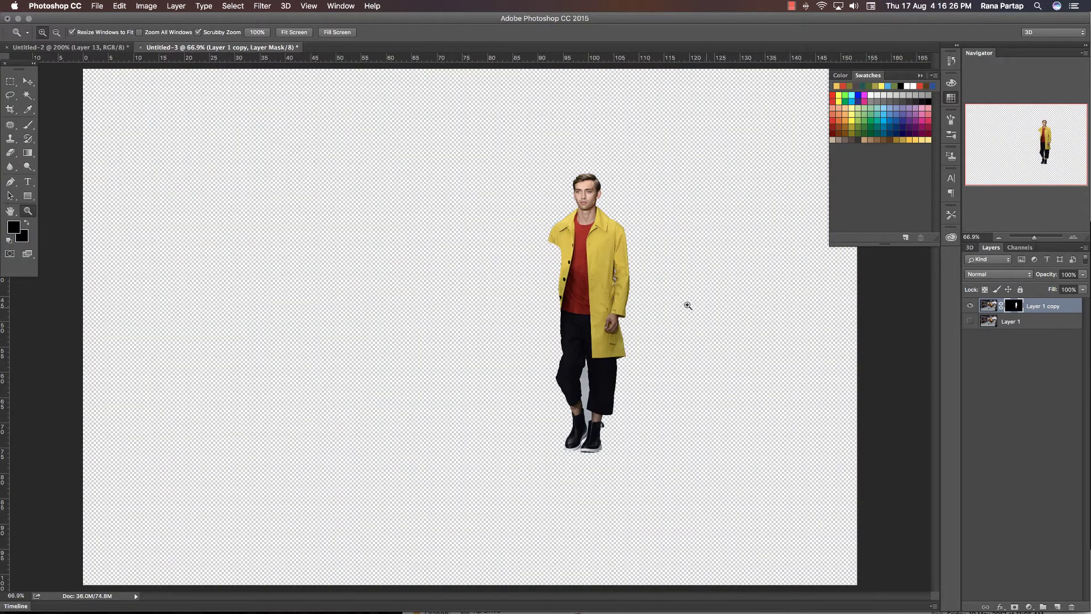
Zoom around the cut-out's coat, trousers and boots, then make Layer 1 visible again
mouse_move(610, 279)
mouse_down()
mouse_move(625, 279)
mouse_move(604, 359)
mouse_move(625, 278)
mouse_up()
drag(627, 392, 627, 291)
click(582, 434)
mouse_move(582, 434)
mouse_down()
mouse_move(594, 326)
mouse_move(571, 290)
mouse_up()
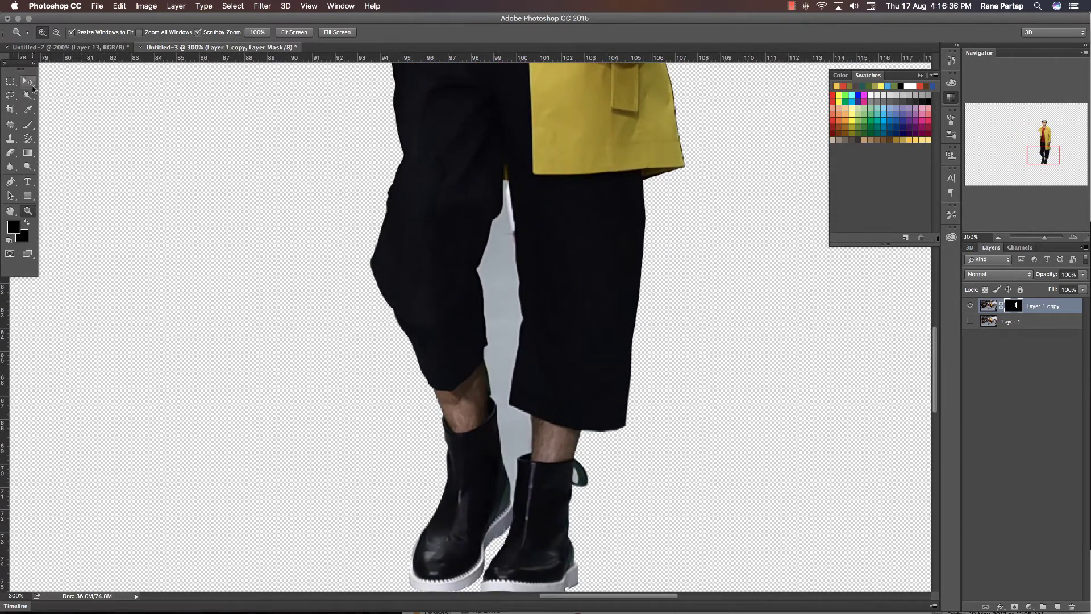
key(alt)
drag(523, 238, 520, 378)
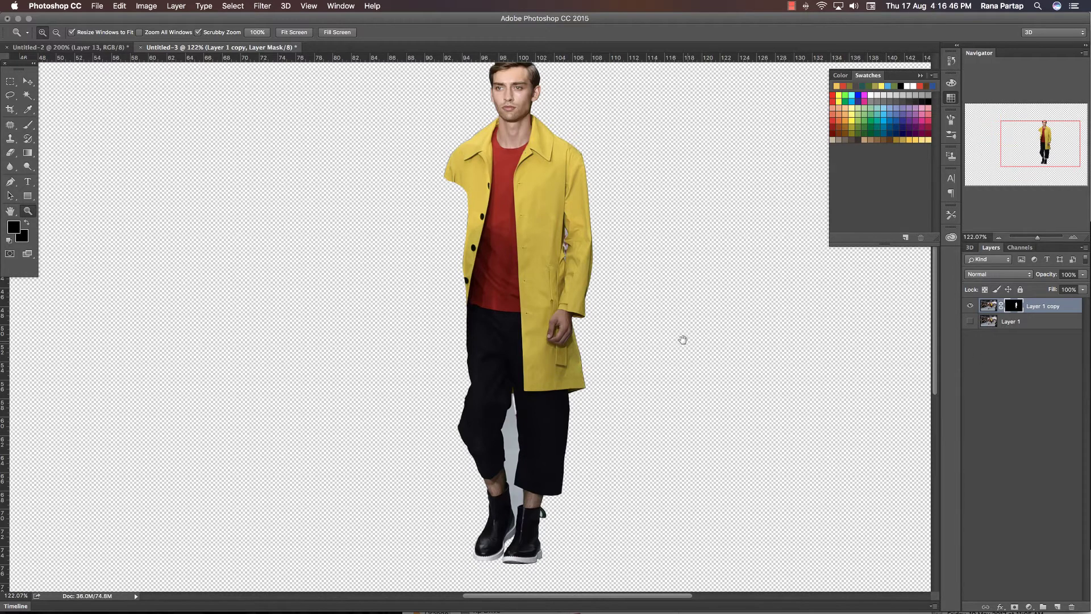
drag(682, 339, 690, 358)
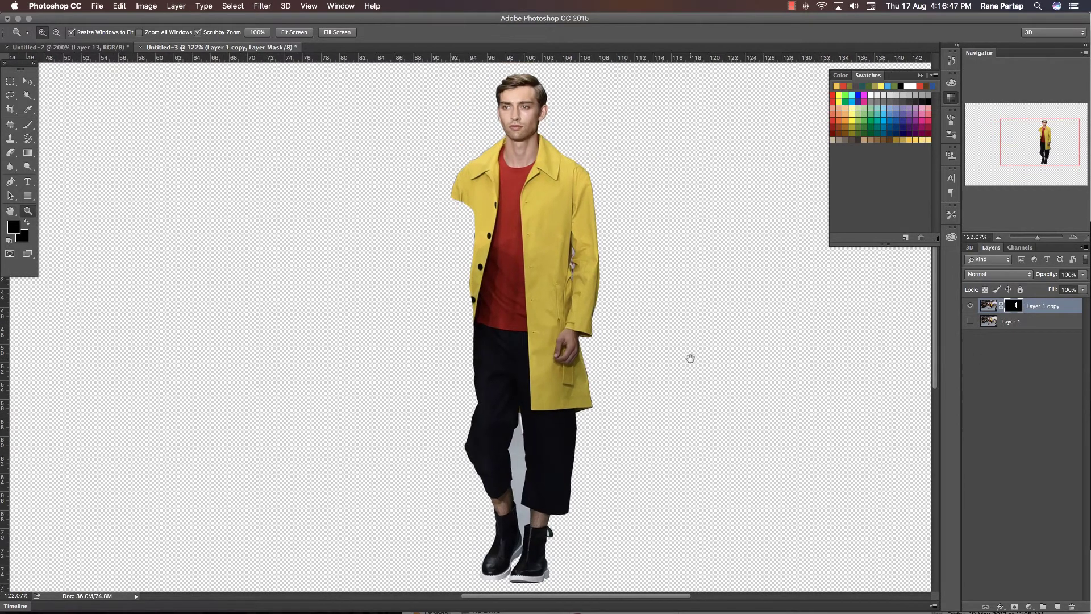
click(971, 321)
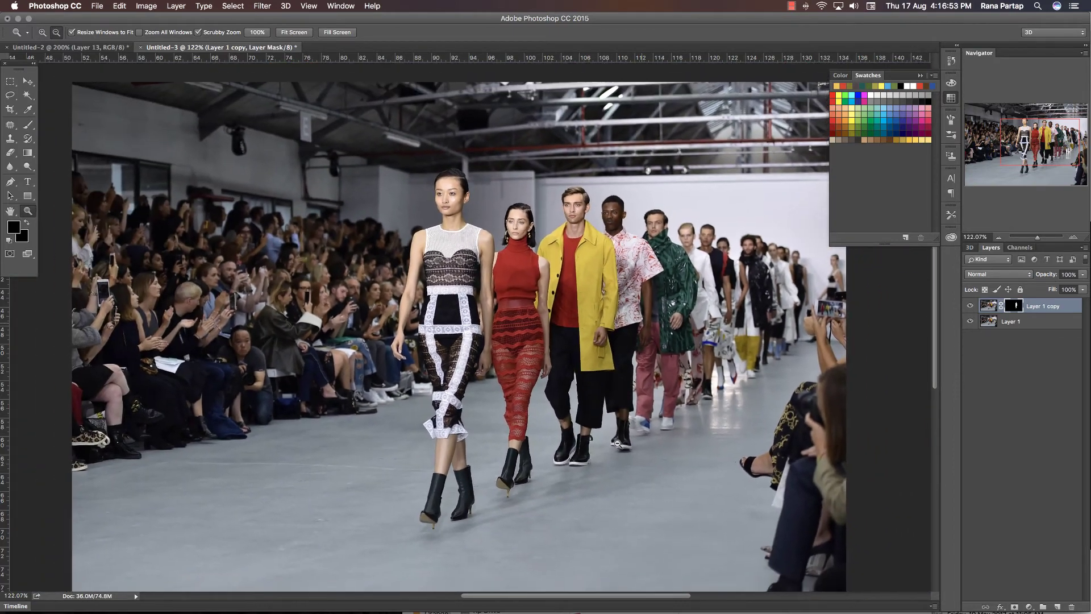
Add a Gradient Map adjustment layer above the background Layer 1
mouse_move(625, 303)
mouse_down()
mouse_move(573, 303)
mouse_move(596, 303)
mouse_up()
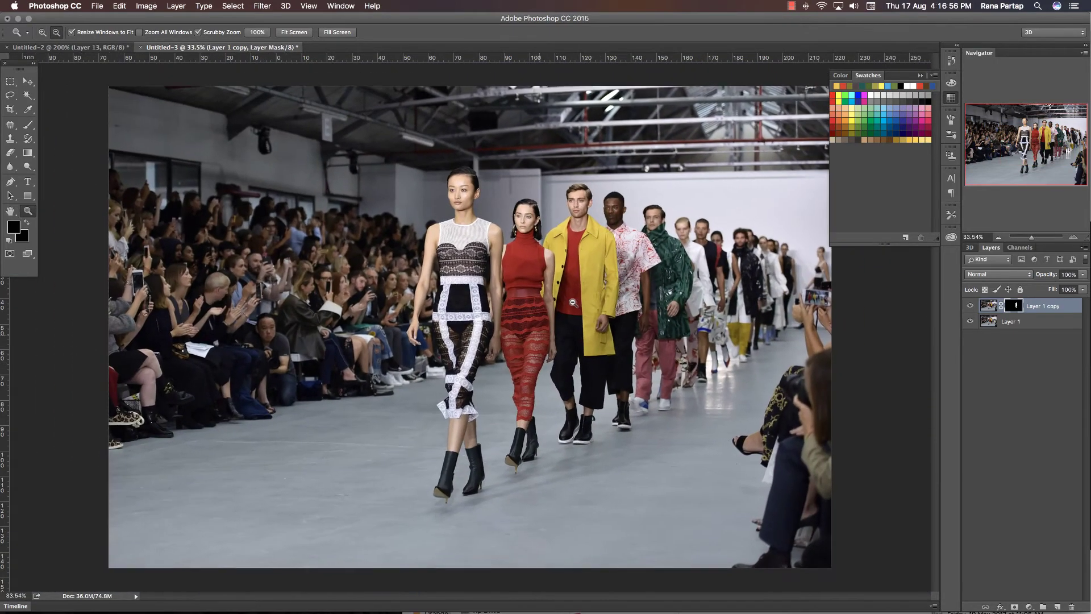
click(1020, 324)
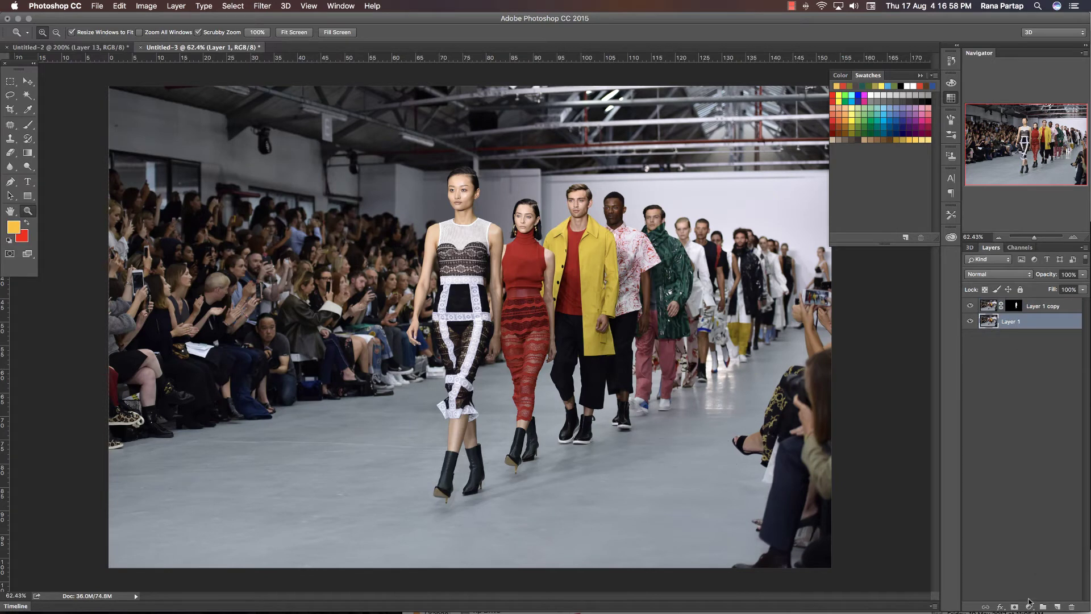
click(1029, 606)
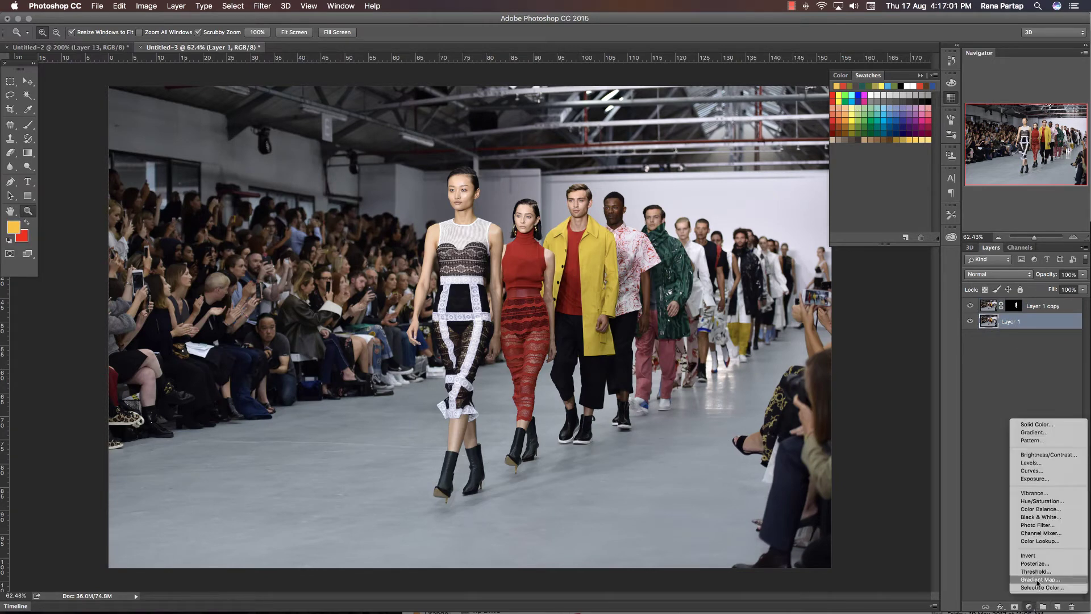
click(1037, 580)
click(797, 297)
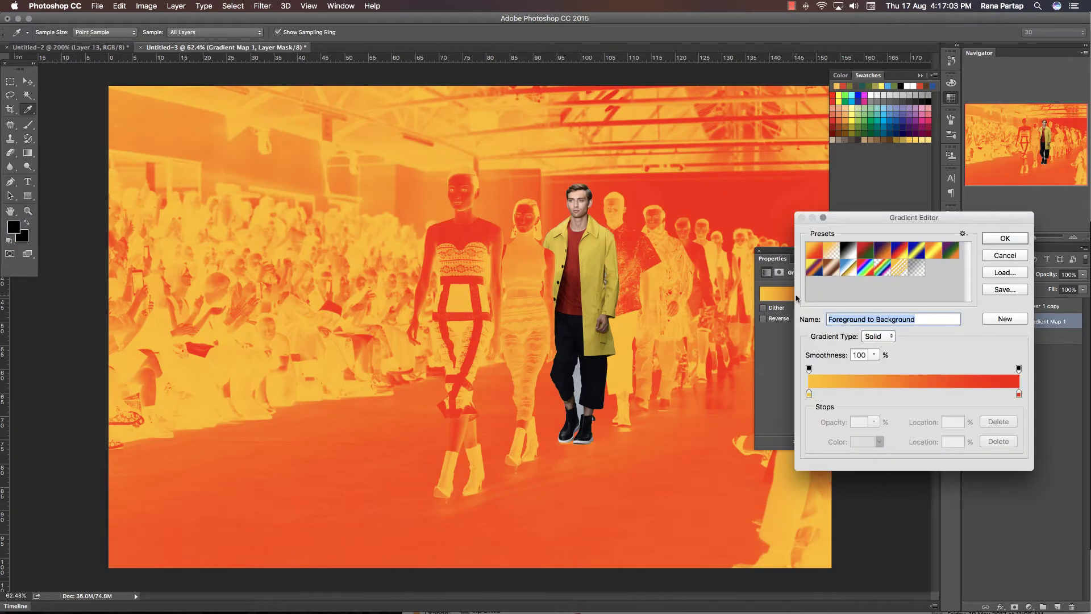
Use the Black, White gradient with an extra black stop near 8% and the white stop pulled inward
click(848, 251)
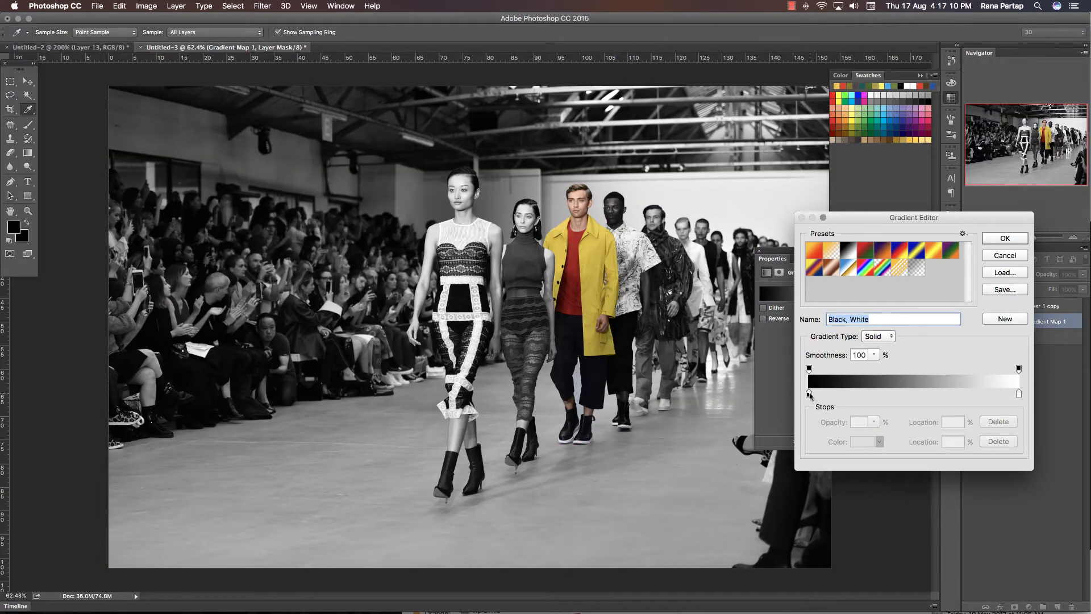
click(829, 394)
drag(829, 393, 860, 396)
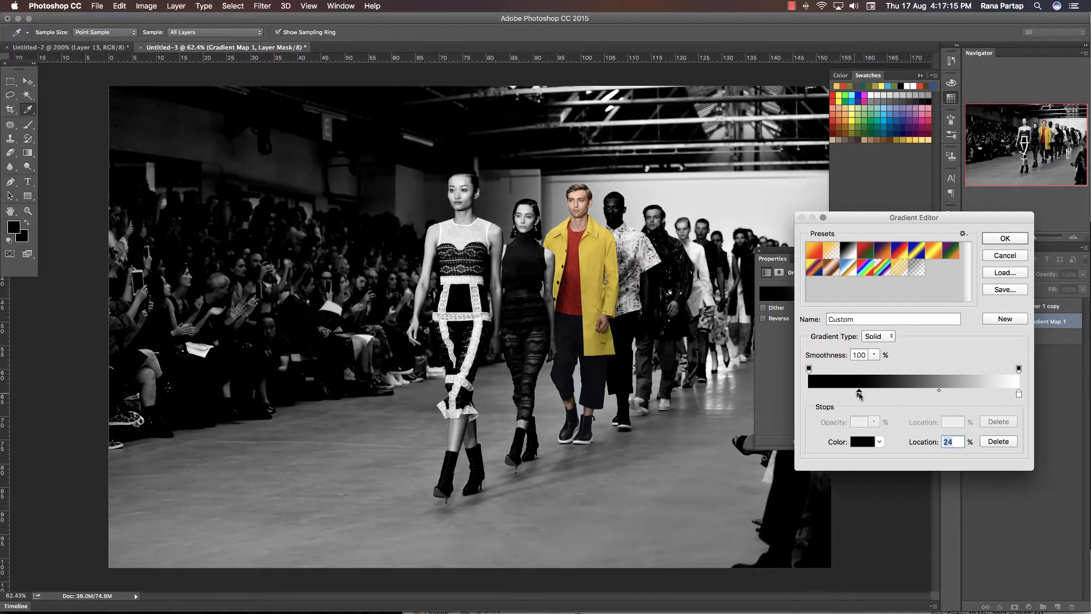
mouse_move(809, 369)
mouse_down()
mouse_move(867, 372)
mouse_move(861, 394)
mouse_up()
key(super+z)
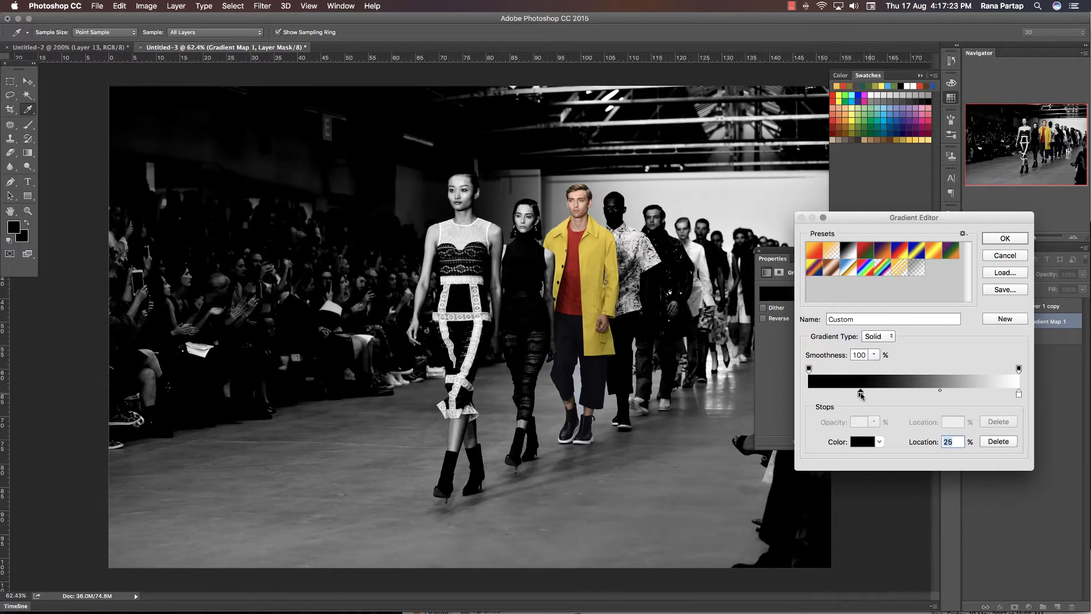
mouse_move(1018, 368)
mouse_down()
mouse_move(1000, 369)
mouse_move(1029, 376)
mouse_move(1005, 394)
mouse_up()
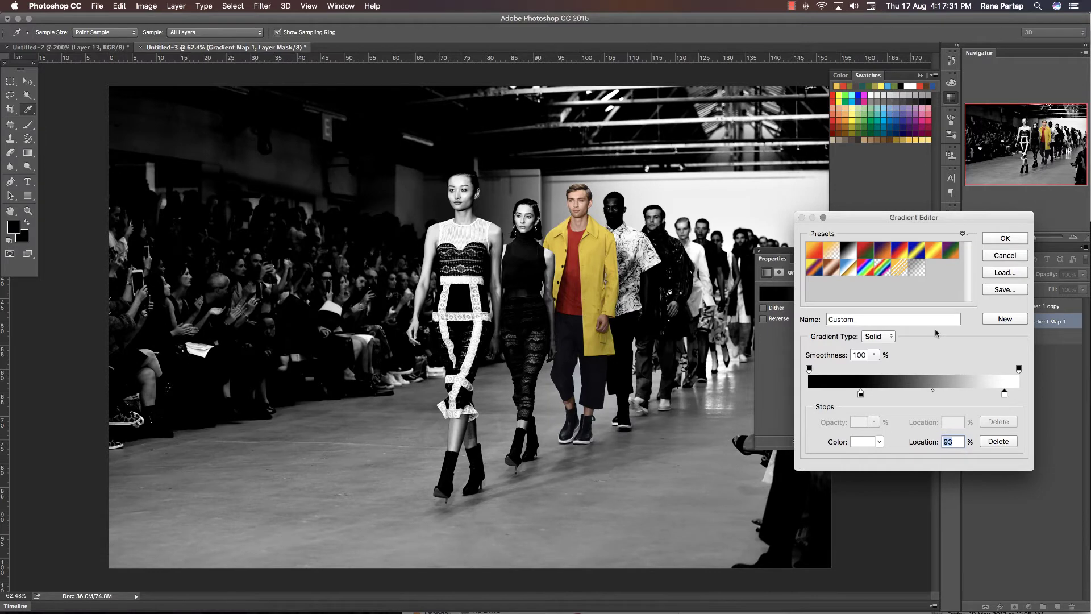
click(1006, 239)
Move the Properties panel aside, select Layer 1 copy, hide Layer 1, and zoom into the legs
key(z)
drag(816, 254, 889, 343)
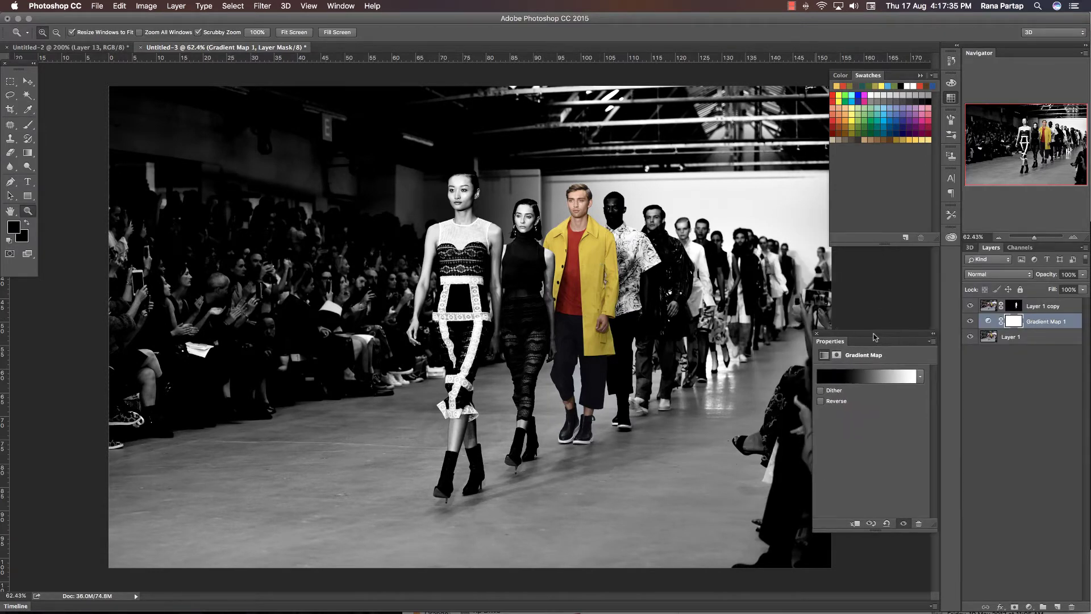
mouse_move(663, 328)
mouse_down()
mouse_move(592, 343)
mouse_move(622, 309)
mouse_move(622, 291)
mouse_up()
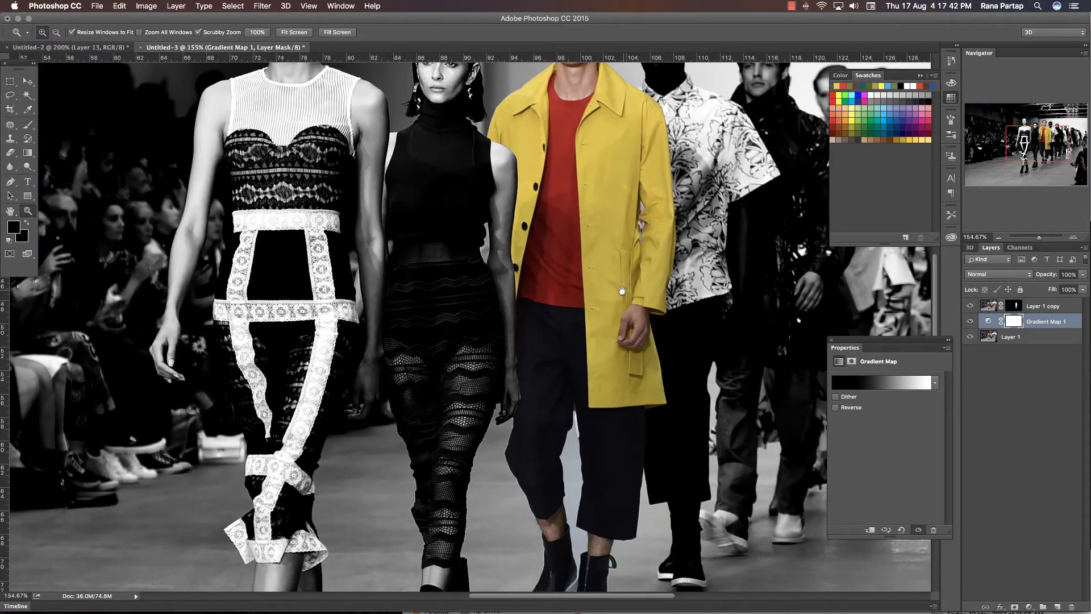
click(1033, 305)
click(971, 338)
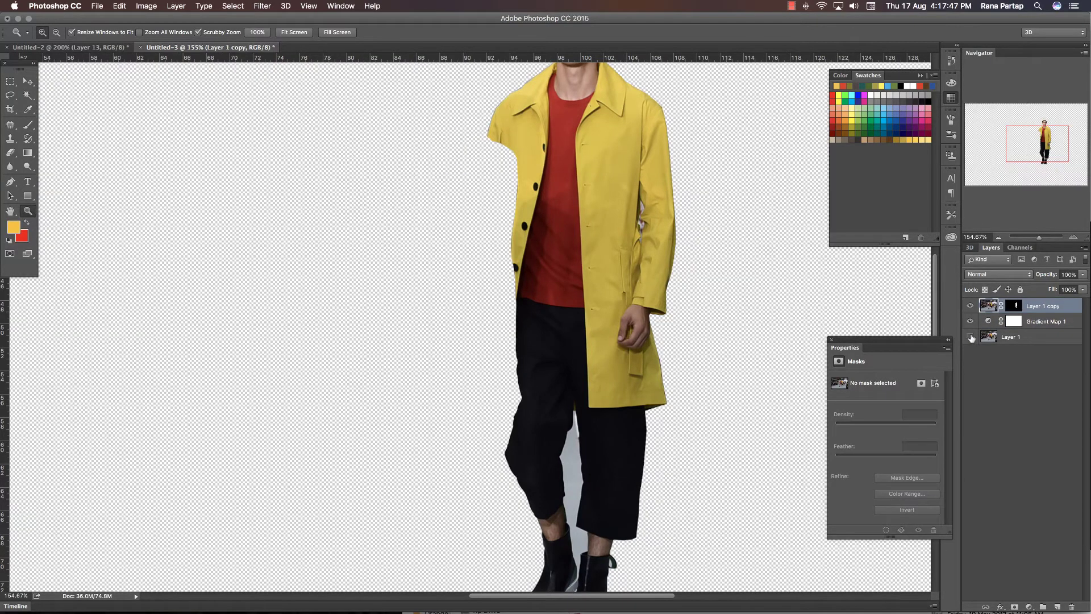
click(608, 470)
mouse_move(574, 470)
mouse_down()
mouse_move(575, 375)
mouse_move(546, 352)
mouse_up()
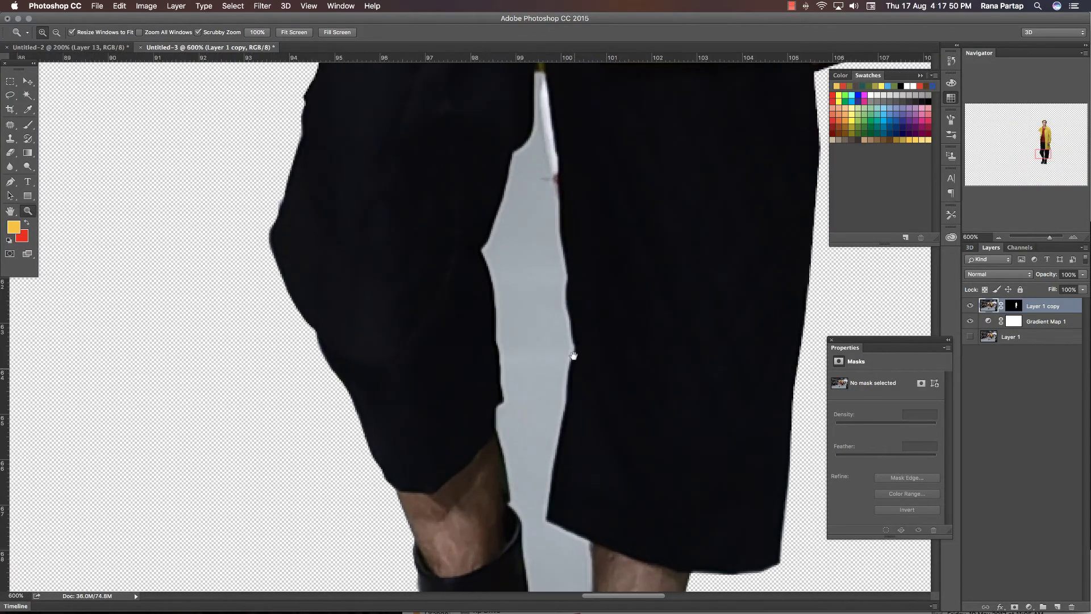
Start a Pen path at the top of the grey gap and trace down its left edge
key(p)
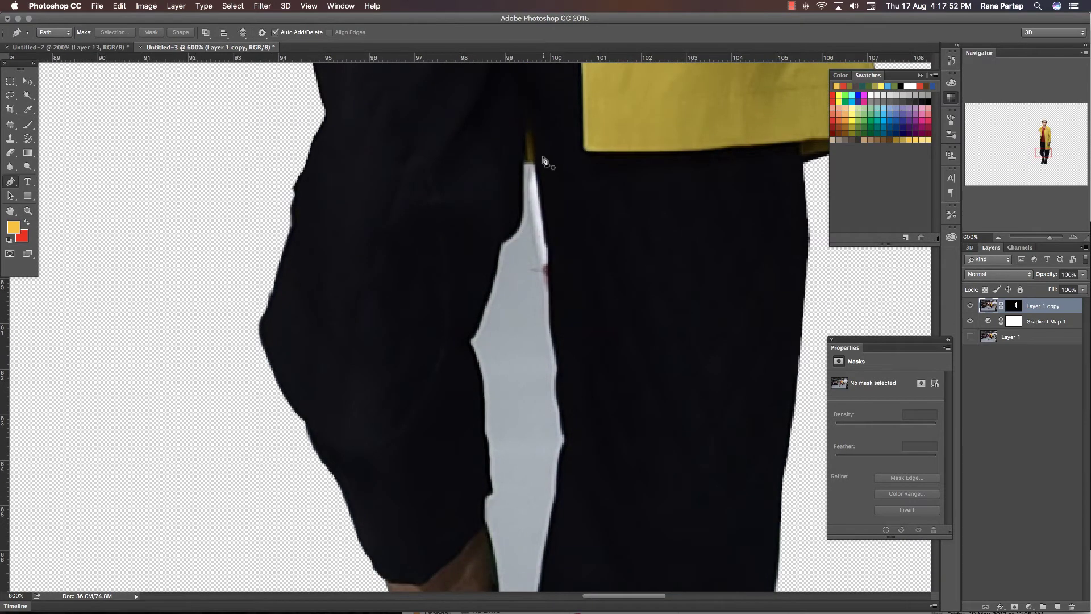
click(524, 162)
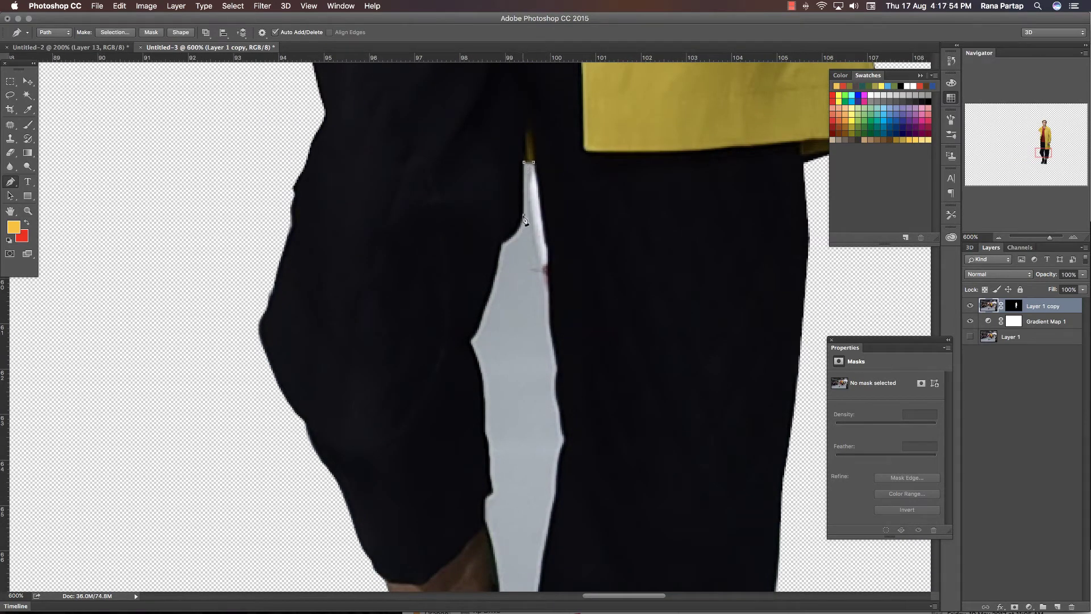
click(501, 246)
click(496, 269)
click(487, 307)
click(479, 327)
click(487, 441)
click(489, 459)
drag(494, 523, 483, 427)
click(490, 470)
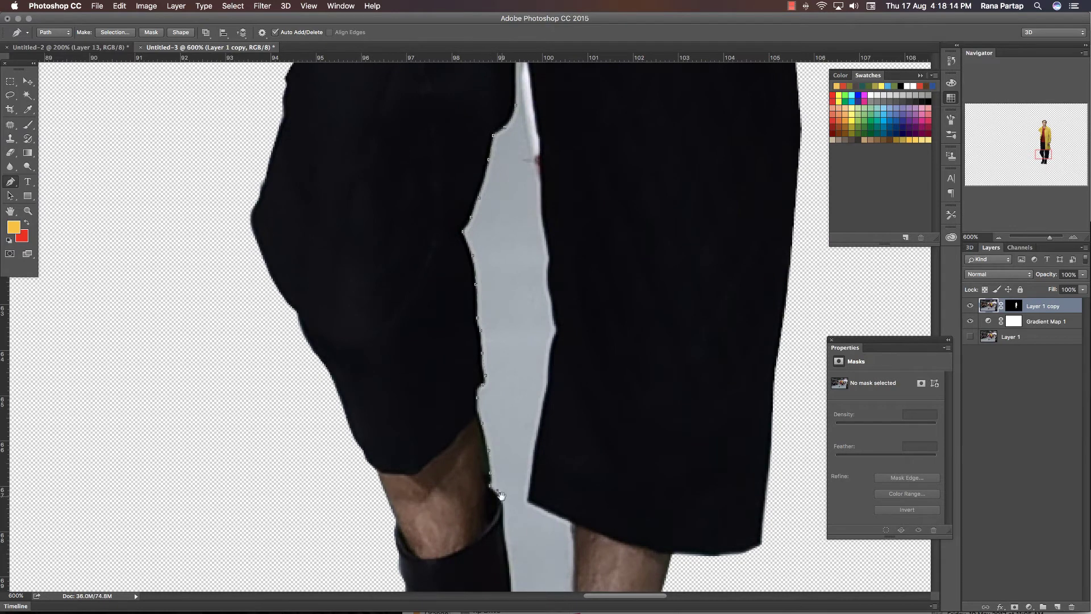
Trace the outline around the boot, up toward the ankle and trouser hem
drag(500, 496, 493, 419)
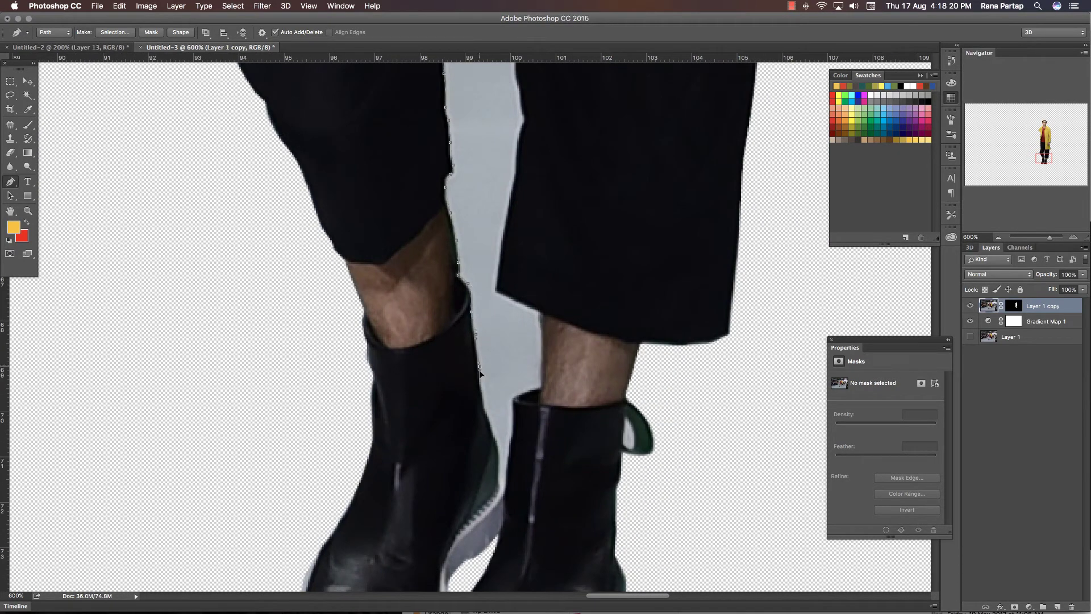
click(500, 447)
click(499, 461)
click(513, 410)
click(529, 388)
click(542, 364)
scroll(543, 341, down, 1)
click(538, 297)
click(496, 278)
Continue the outline with anchors up the trouser edge
scroll(512, 251, up, 5)
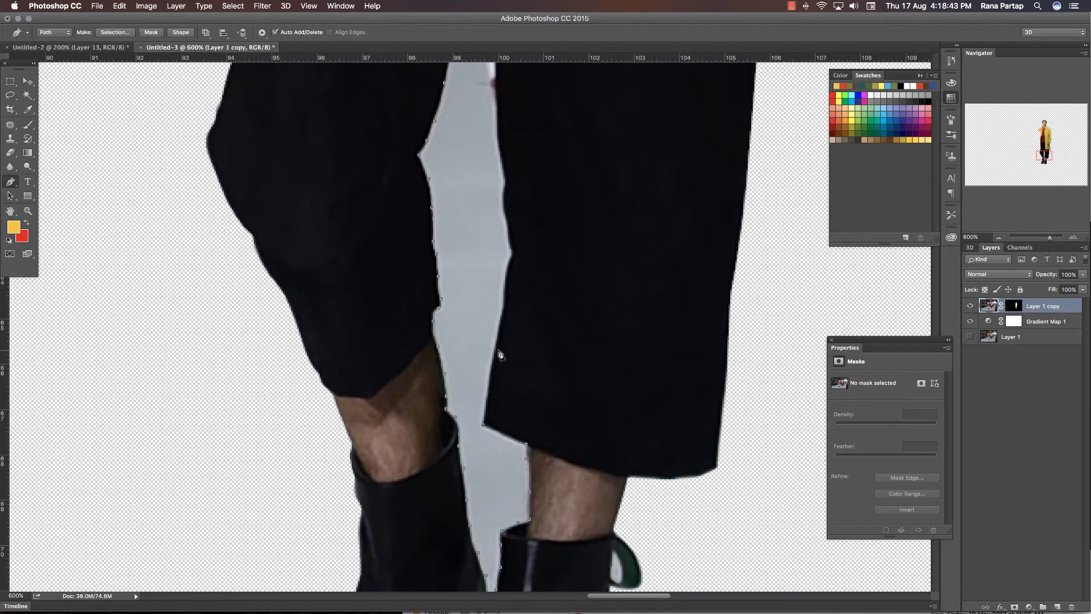
click(491, 371)
click(494, 353)
click(501, 305)
scroll(503, 301, up, 2)
click(506, 276)
click(507, 253)
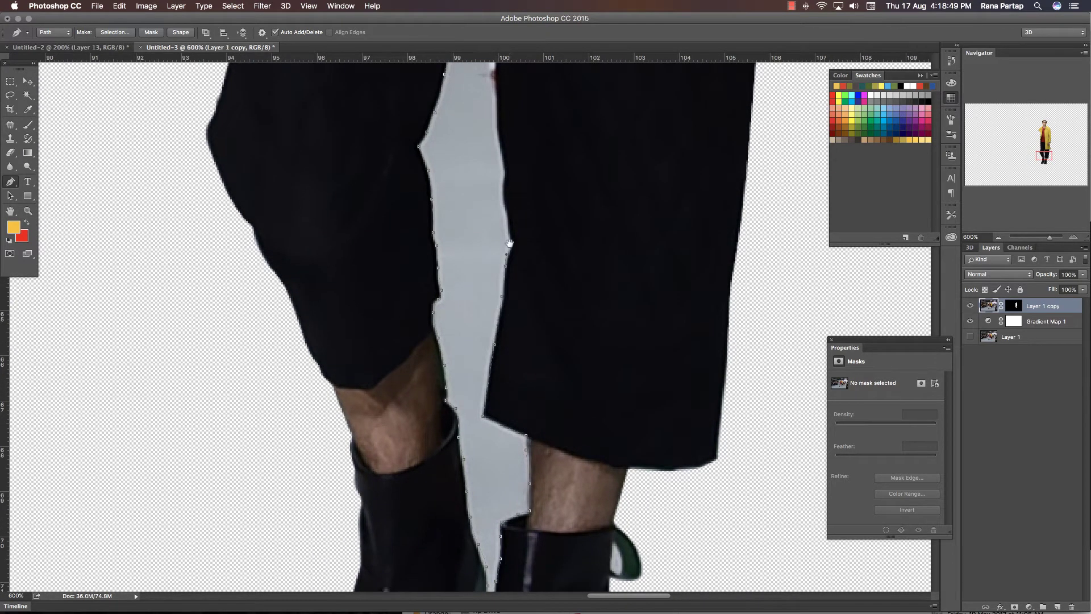
scroll(508, 247, up, 2)
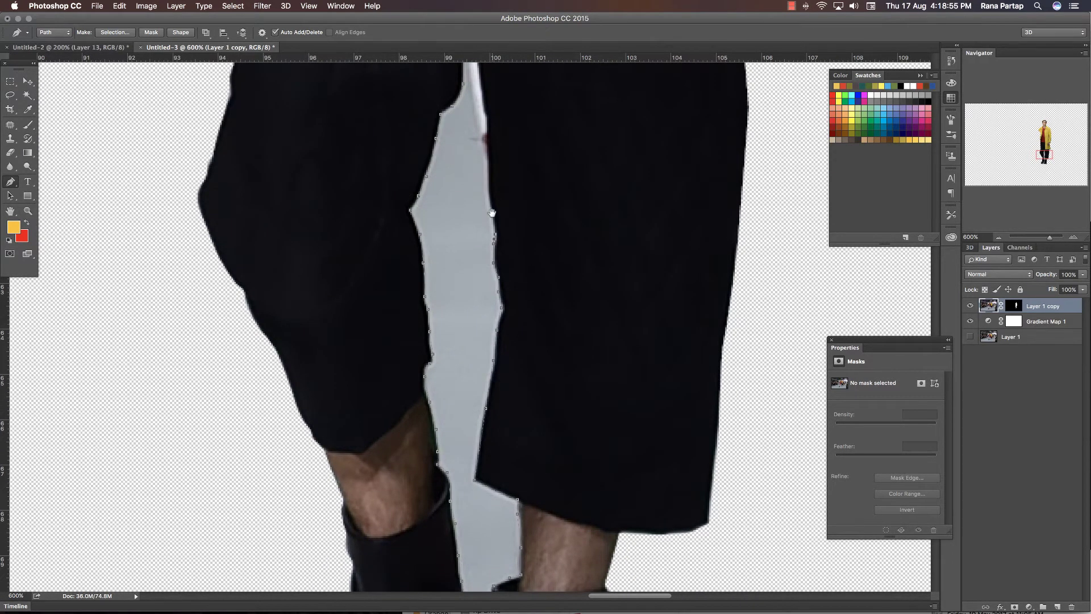
scroll(494, 239, up, 3)
Trace up the right trouser leg's edge and close the outline at the gap's top
click(483, 276)
click(481, 229)
click(479, 203)
click(477, 181)
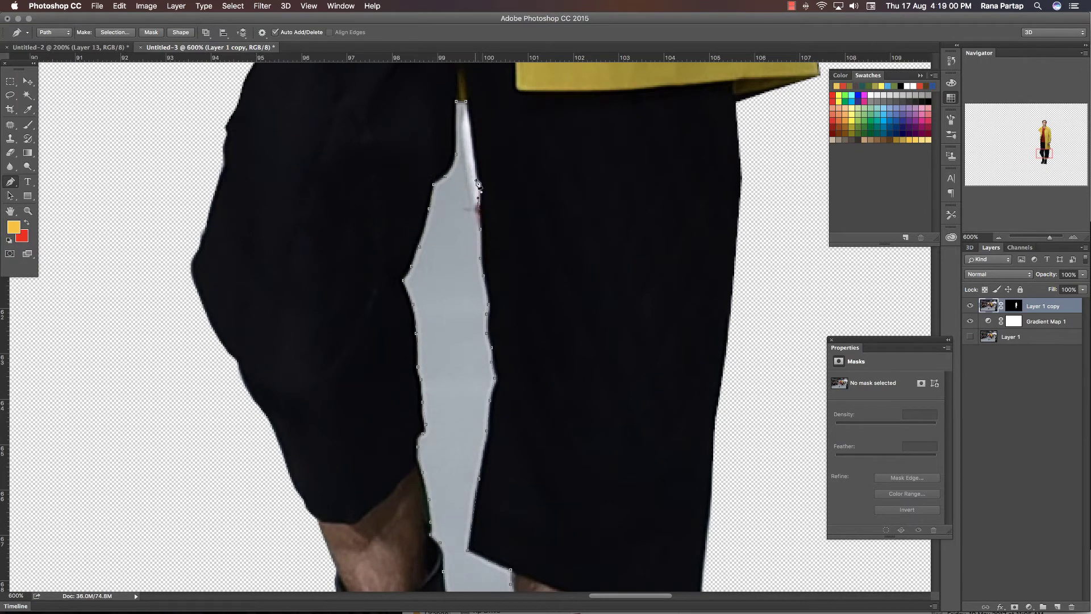
click(476, 162)
click(470, 128)
click(467, 102)
Turn the traced gap outline into a selection and delete it to transparency
right_click(467, 103)
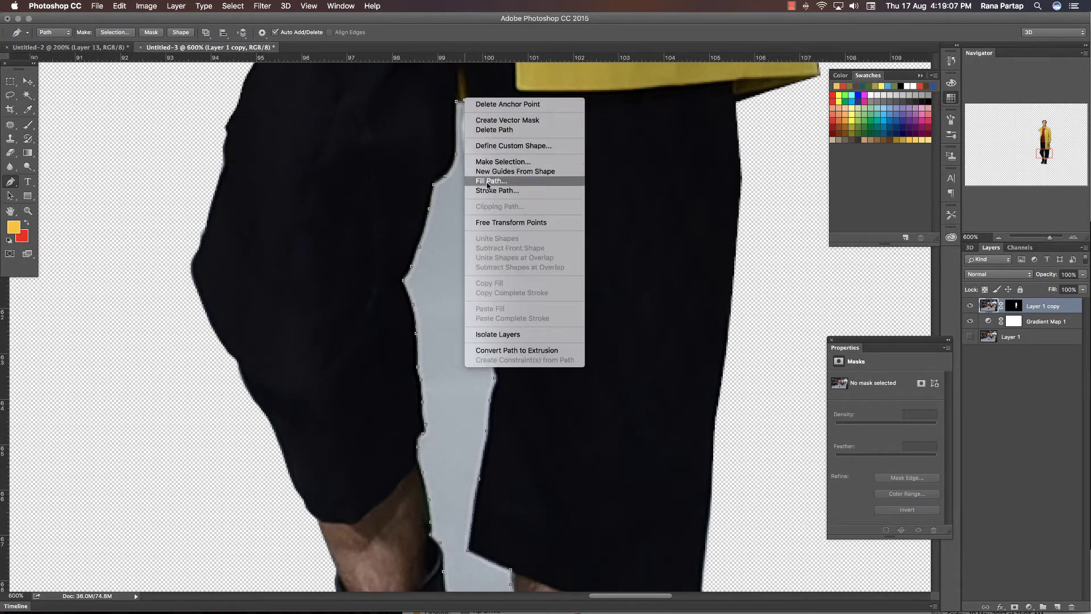
click(483, 164)
click(597, 250)
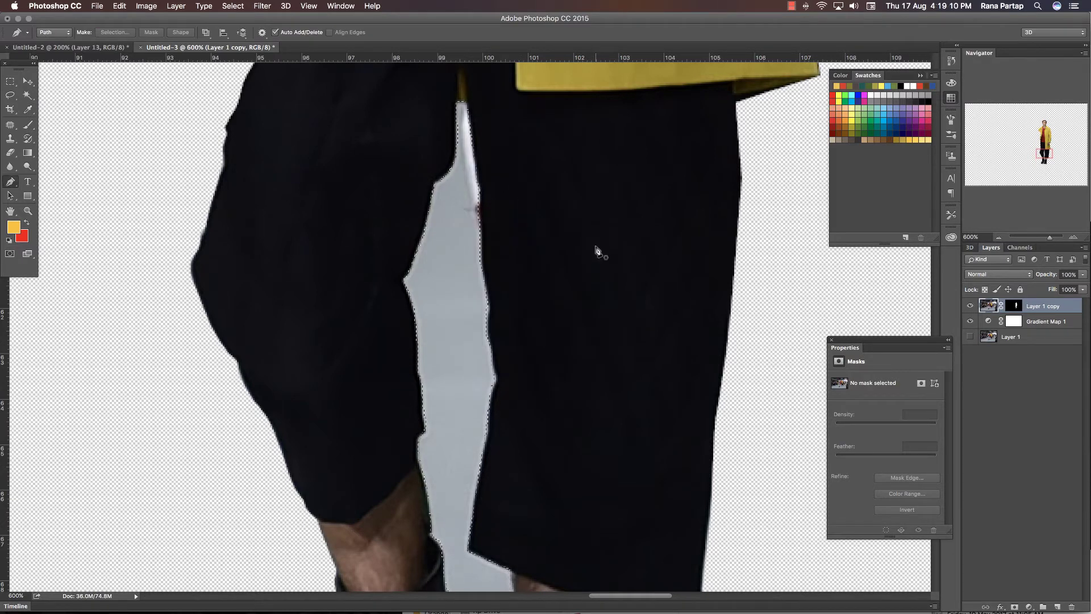
key(Delete)
Zoom out to 100% to view the whole cleaned-up figure
key(z)
key(ctrl+minus)
key(ctrl+minus)
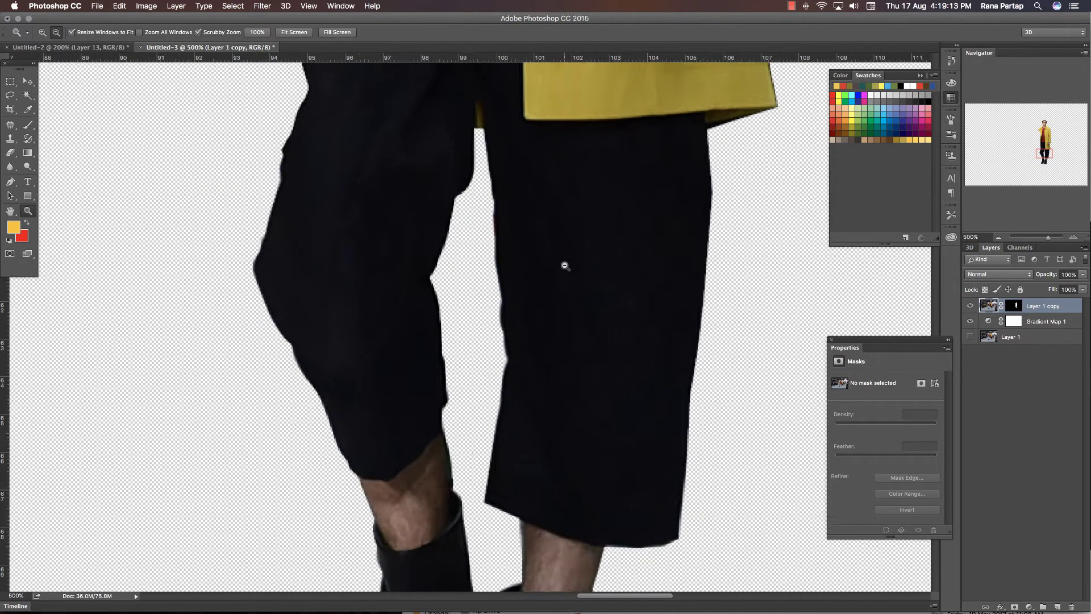
key(ctrl+minus)
key(ctrl+minus)
key(ctrl+minus)
drag(569, 266, 813, 310)
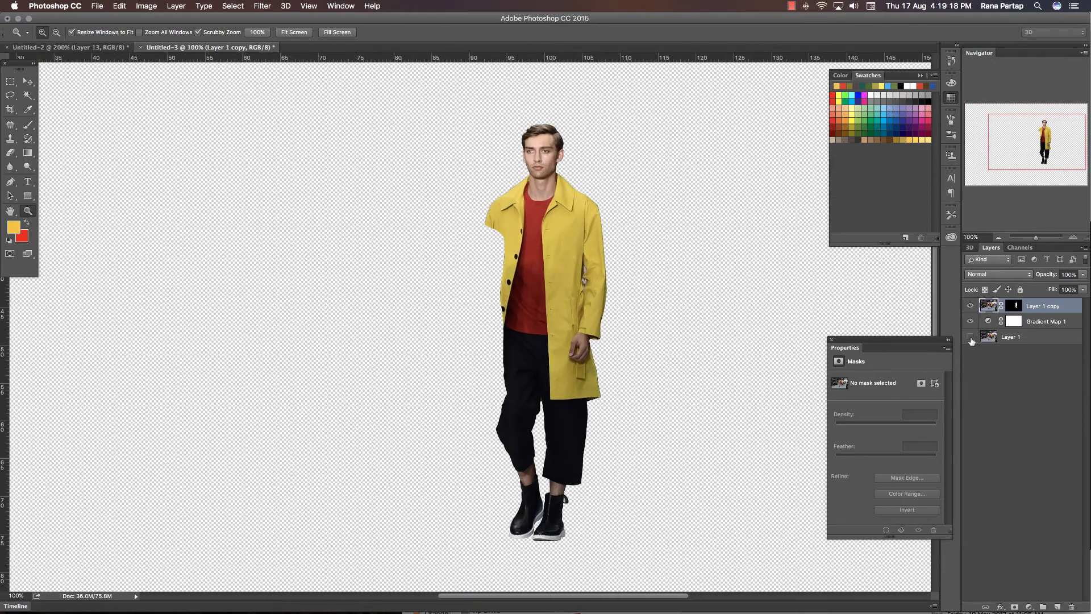
click(971, 341)
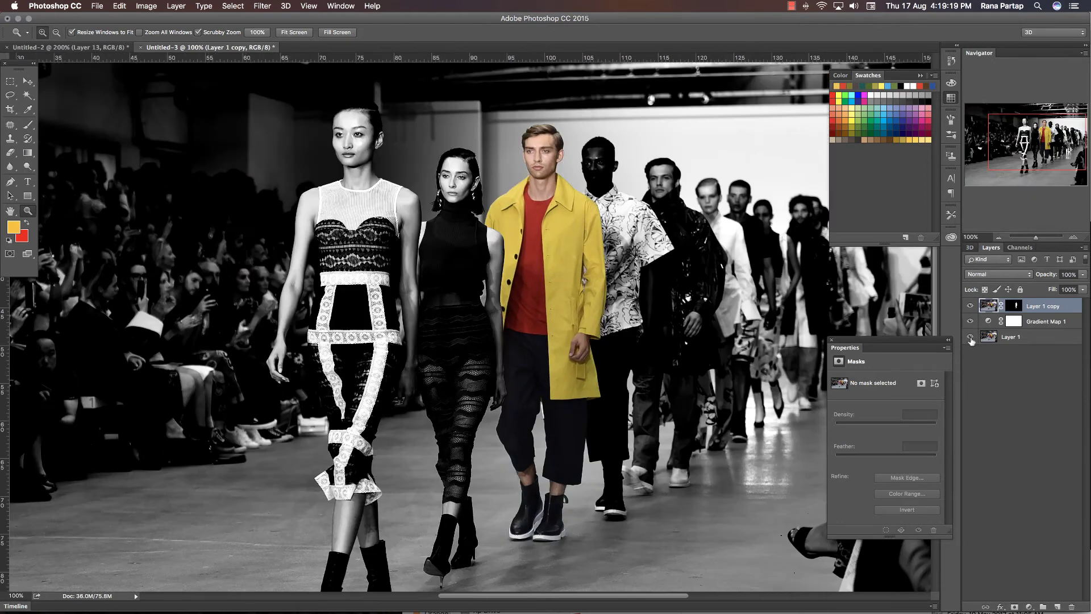
click(569, 454)
mouse_move(568, 453)
mouse_down()
mouse_move(580, 328)
mouse_move(500, 348)
mouse_up()
key(ctrl+plus)
key(ctrl+plus)
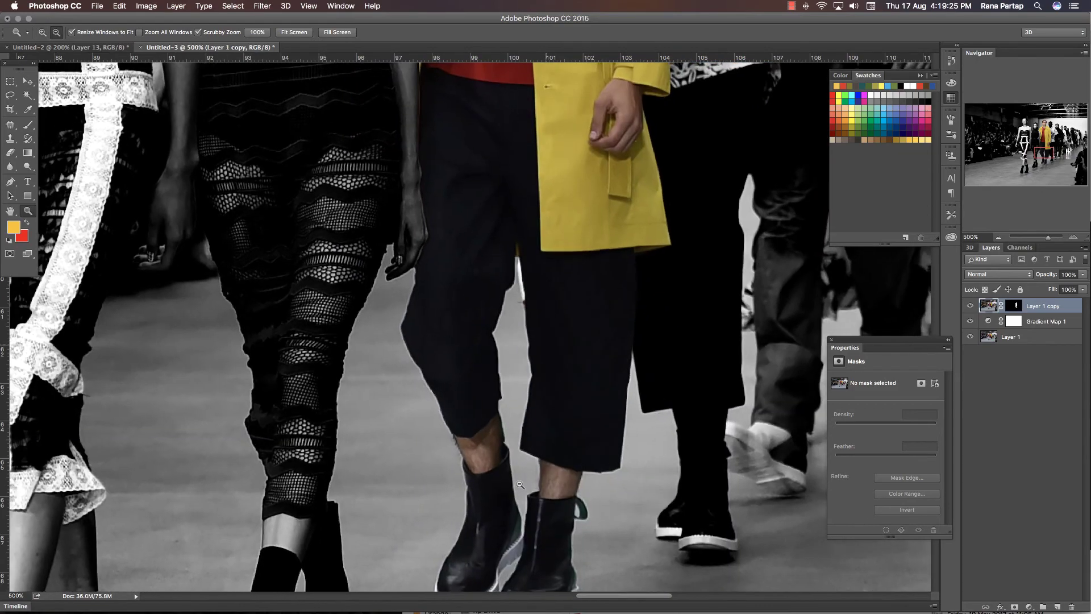
click(971, 337)
click(970, 337)
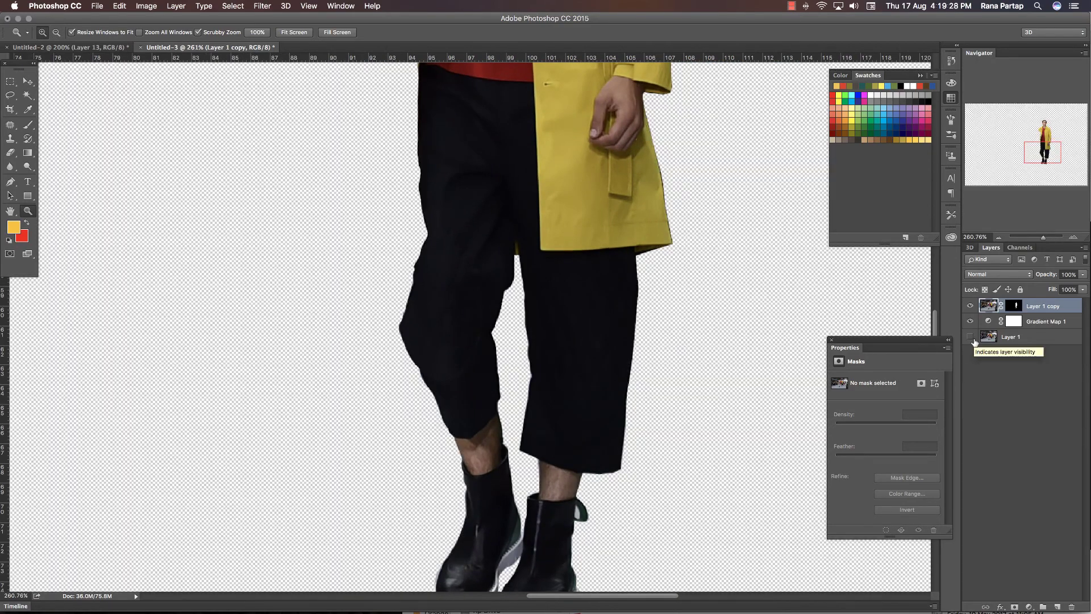
key(ctrl+0)
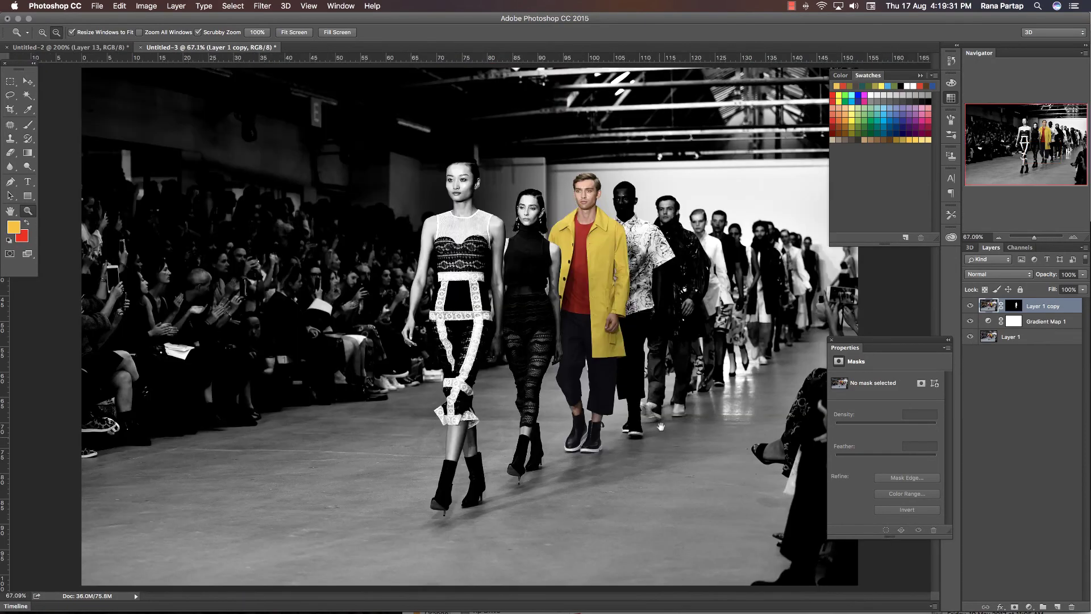
drag(661, 426, 678, 396)
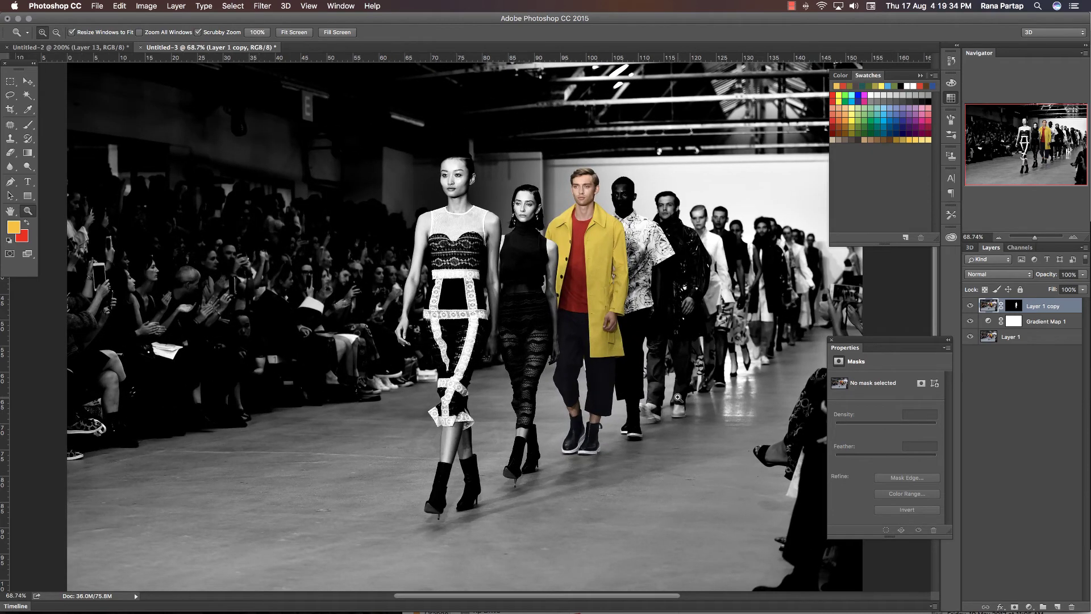
click(1032, 324)
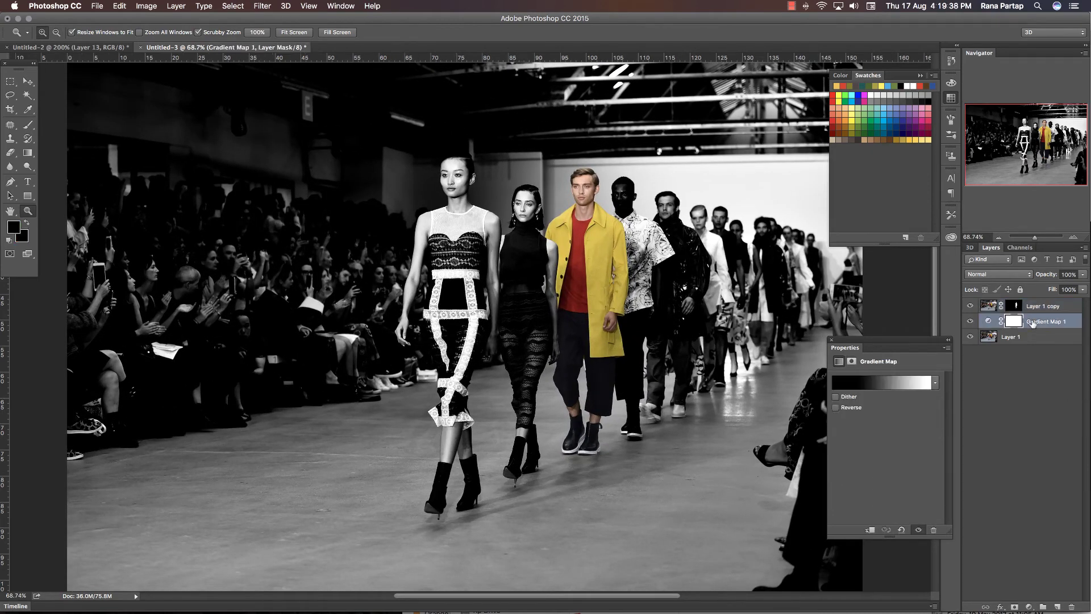
click(835, 407)
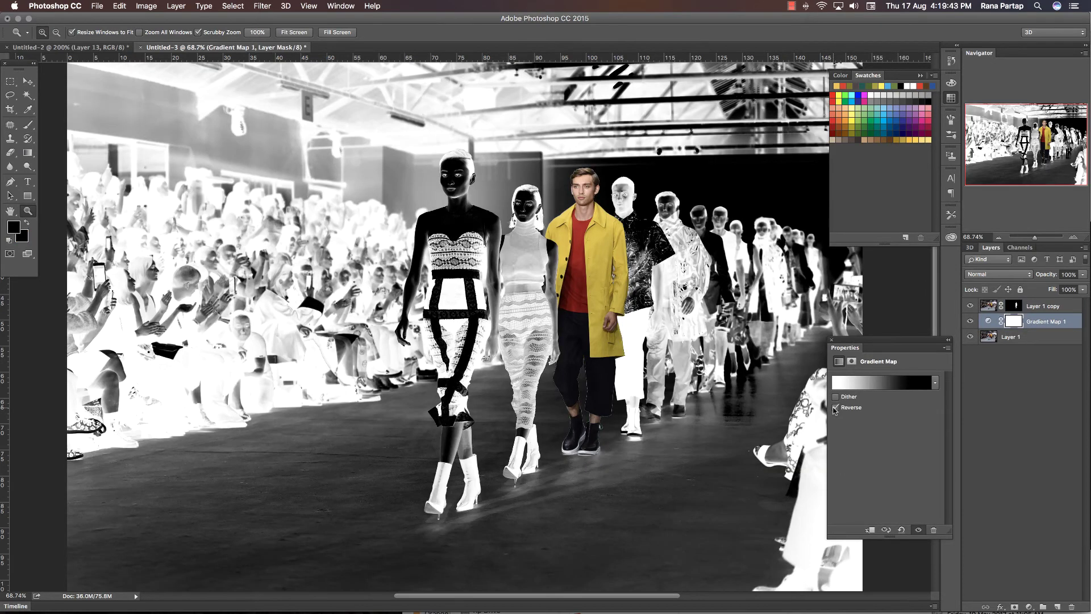
click(836, 407)
click(836, 407)
click(852, 362)
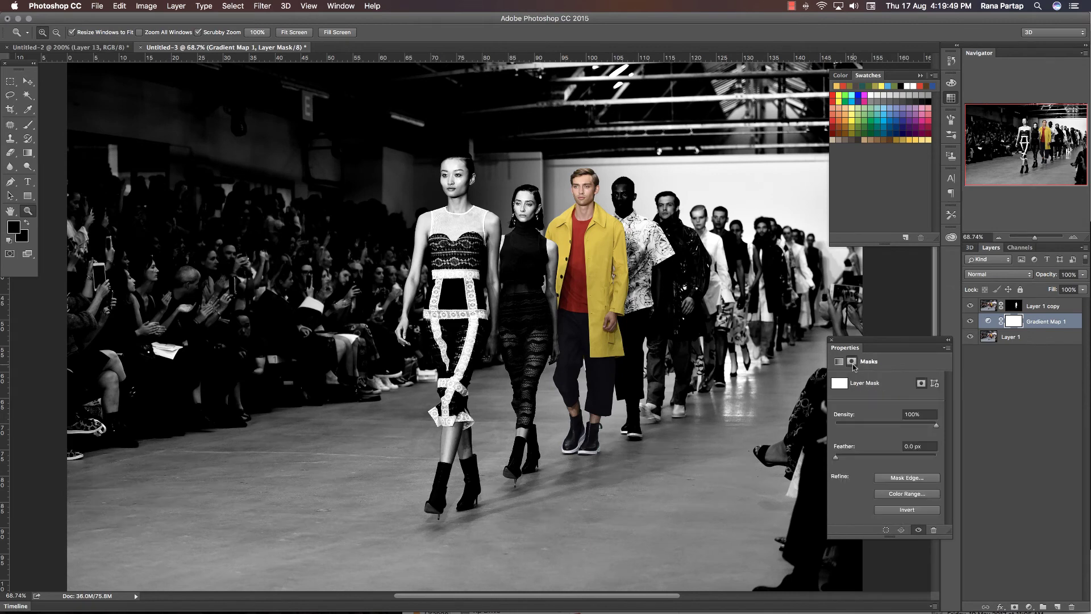
click(839, 361)
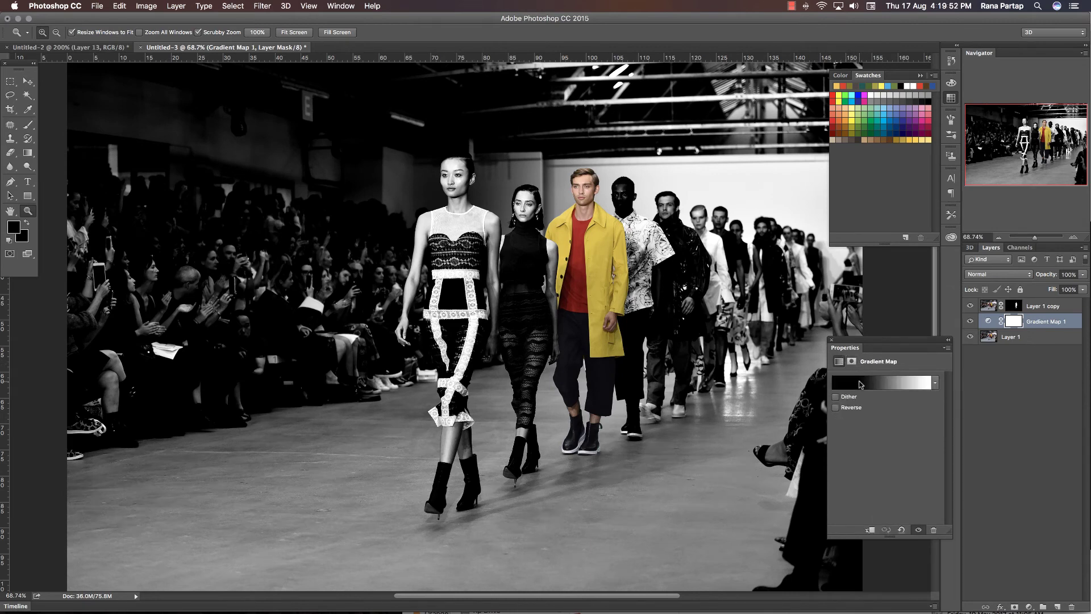
click(859, 384)
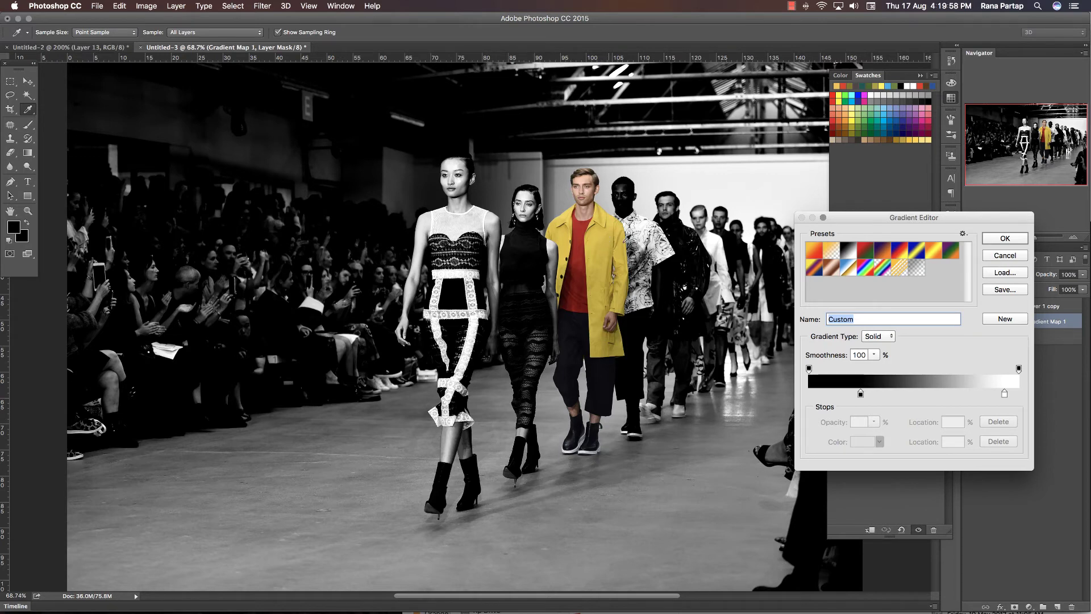
click(846, 251)
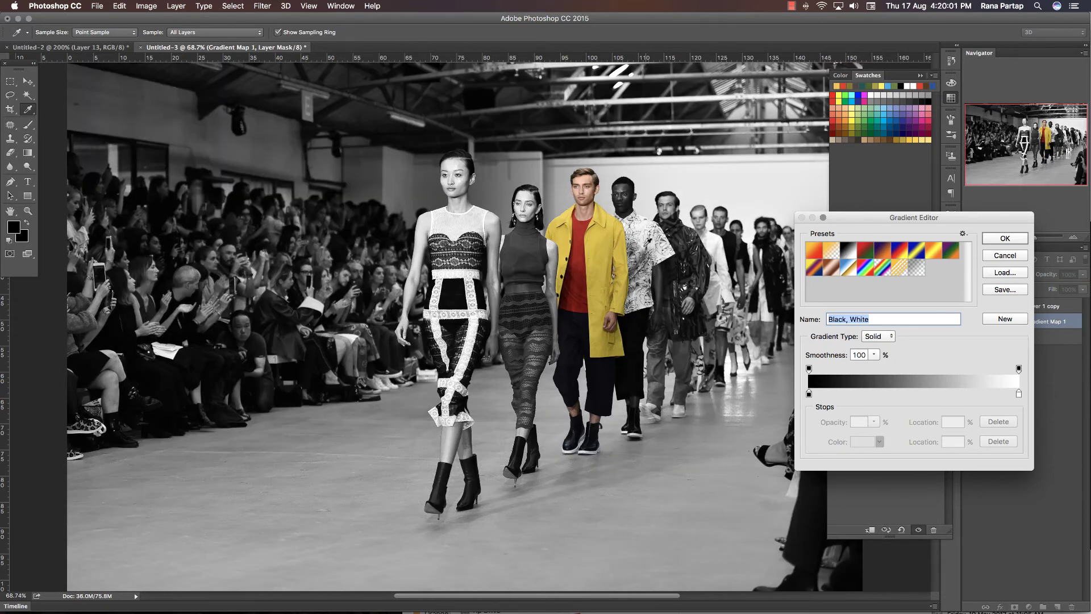
key(Return)
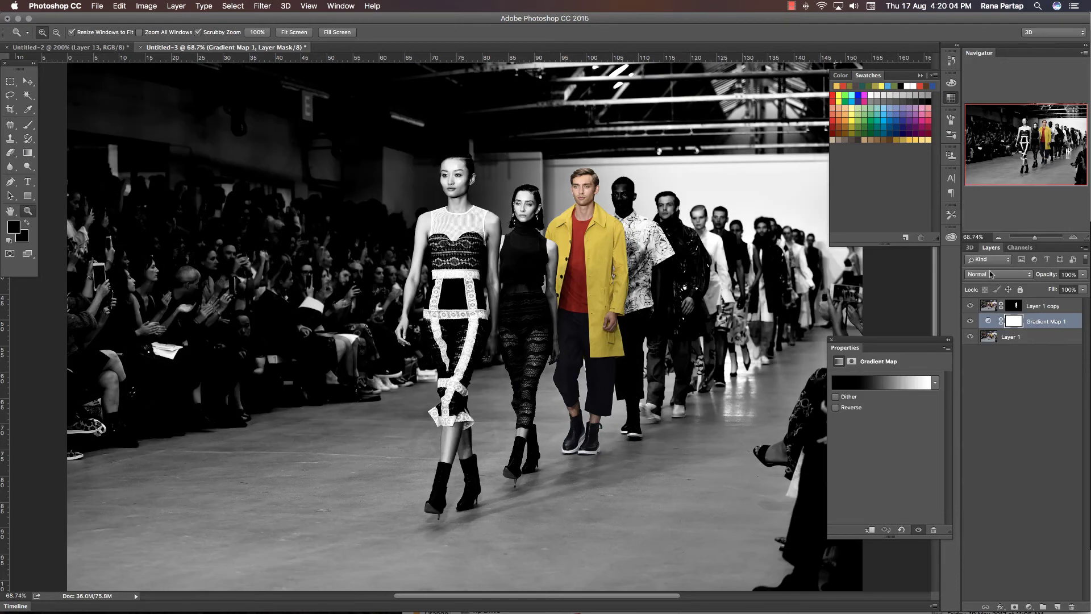
Add a Hue/Saturation layer on the man's layer, targeting Yellows by sampling the coat
click(993, 307)
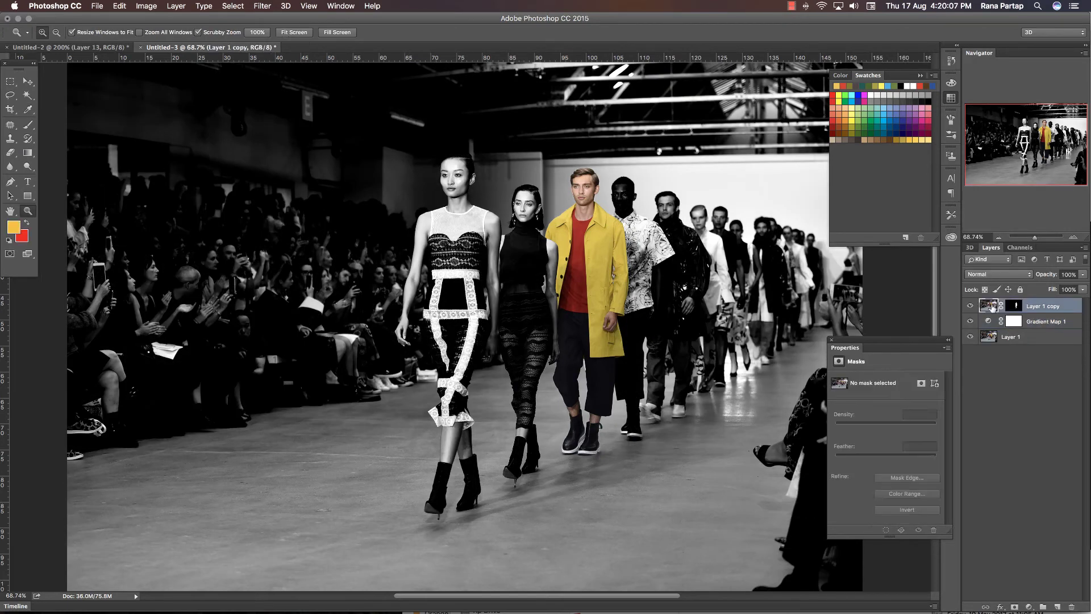
click(1030, 607)
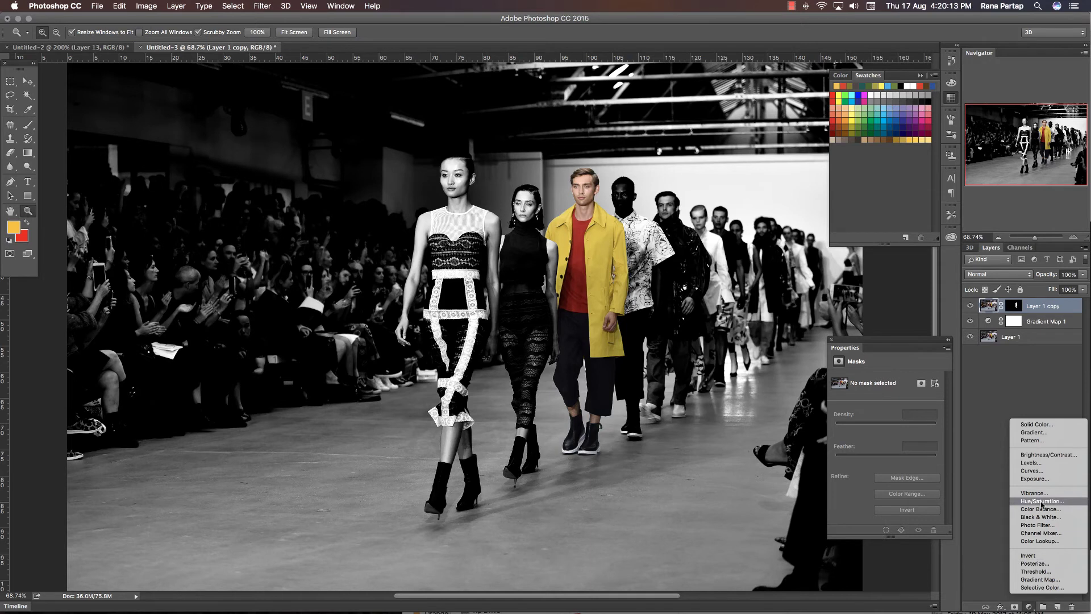
click(1041, 501)
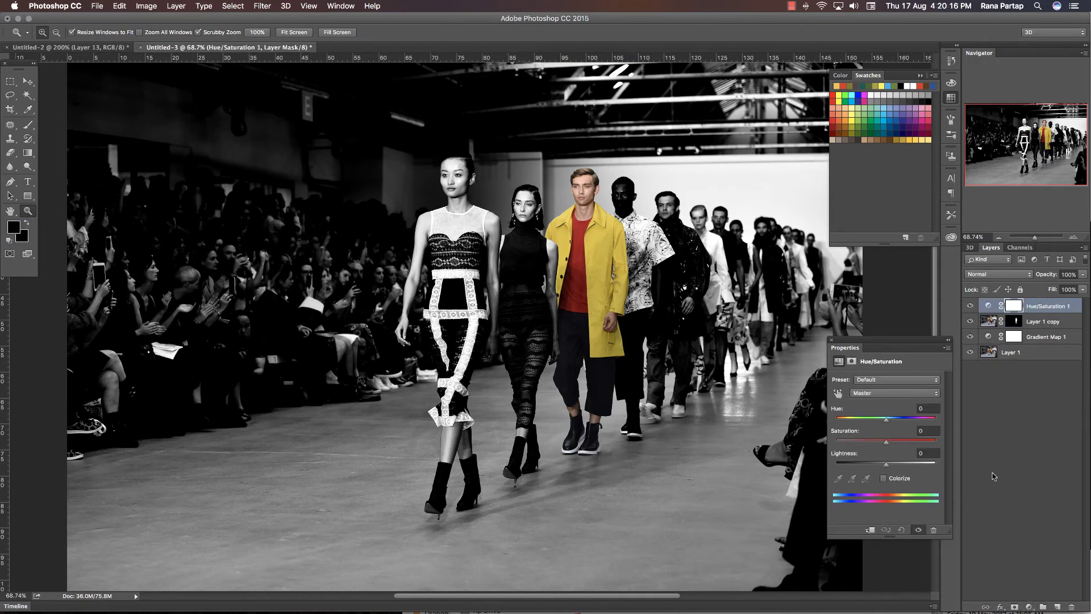
click(839, 393)
click(604, 246)
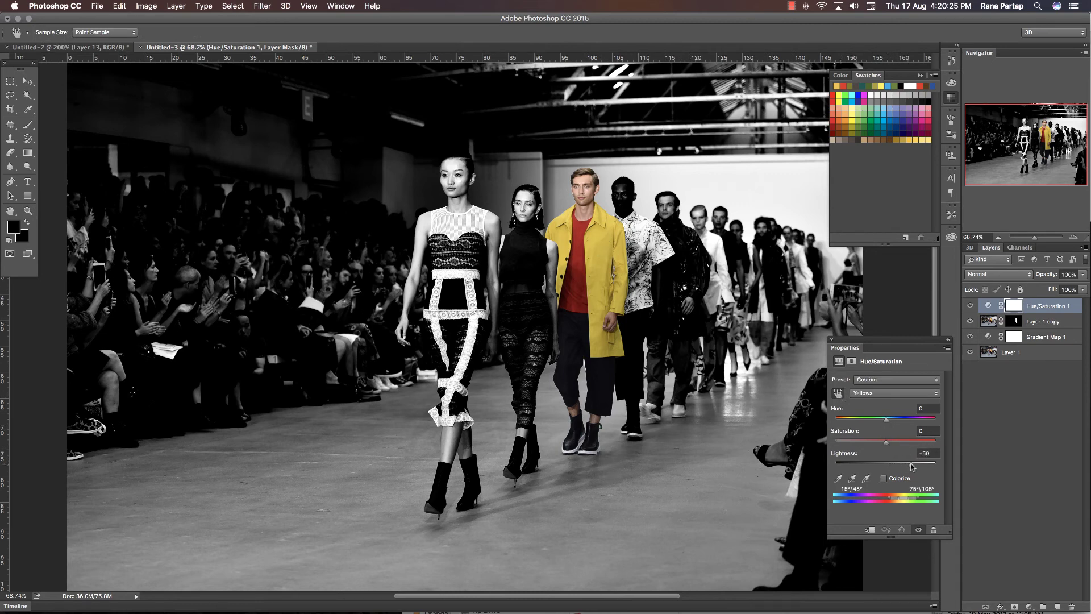
Set the Yellows to Hue +6, Saturation +28 with adjusted lightness, then dismiss Properties
mouse_move(912, 466)
mouse_down()
mouse_move(875, 464)
mouse_move(889, 465)
mouse_up()
mouse_move(886, 419)
mouse_down()
mouse_move(875, 422)
mouse_move(894, 421)
mouse_move(898, 442)
mouse_up()
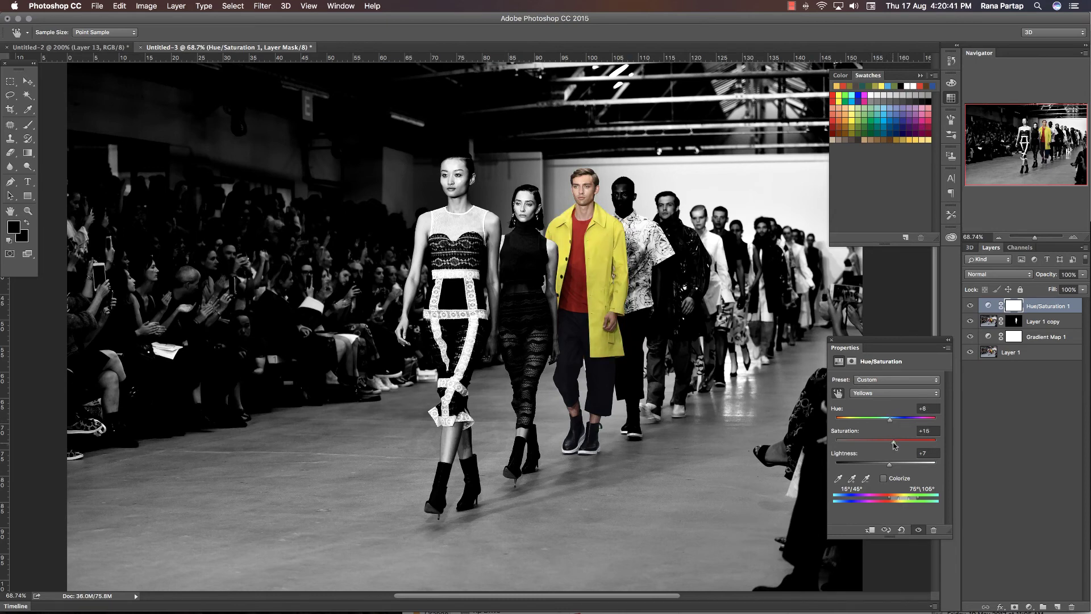
click(987, 465)
key(z)
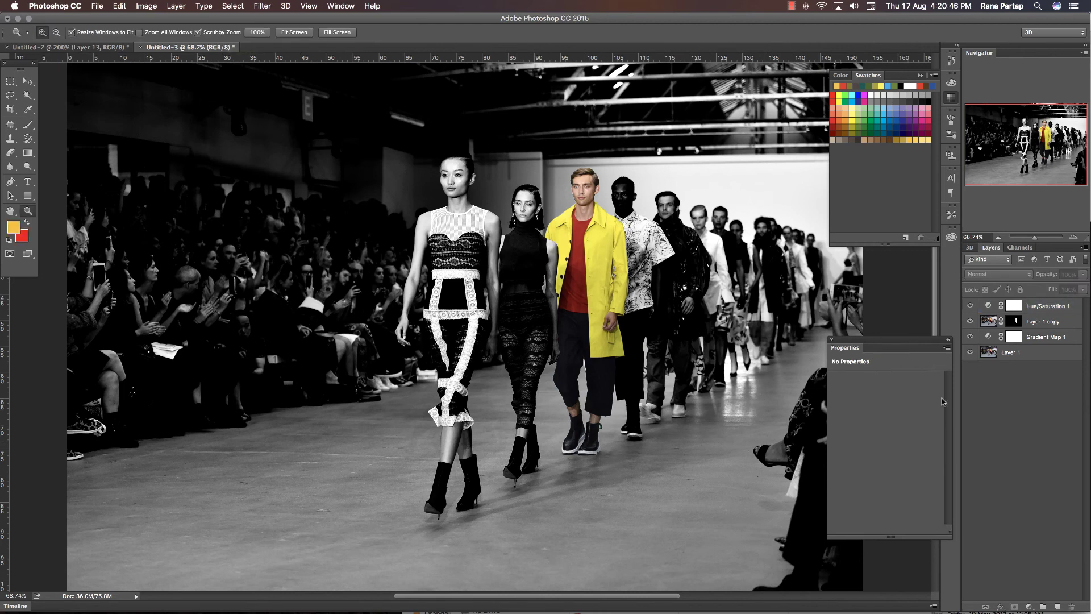
click(831, 339)
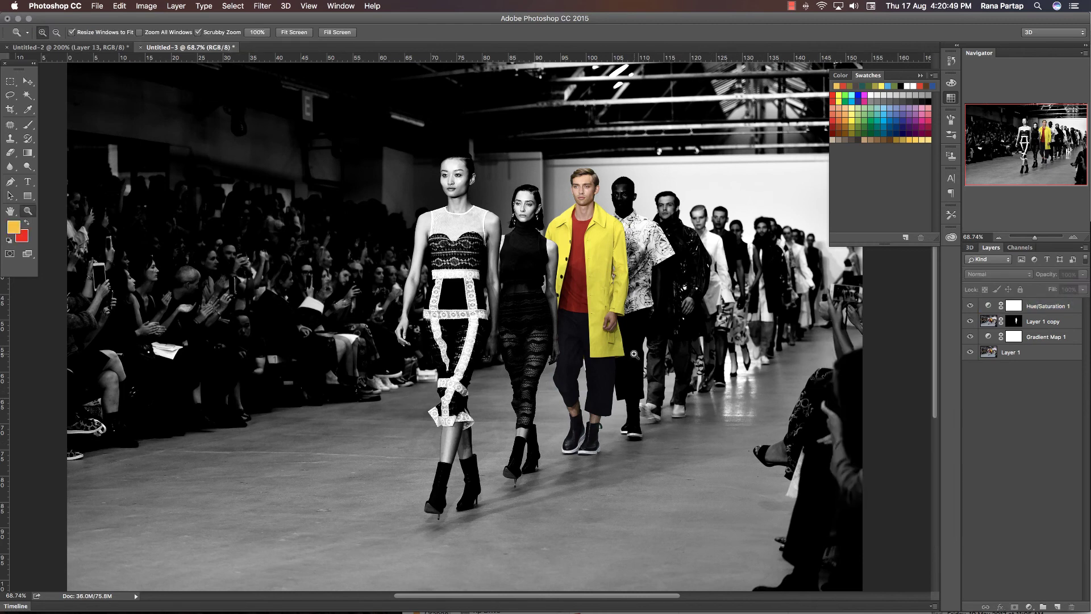